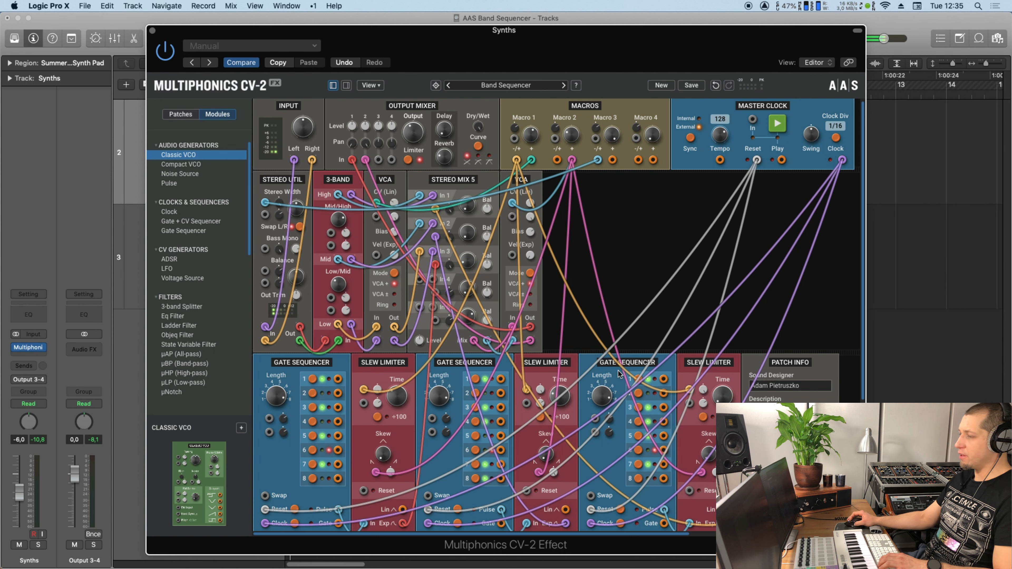
Move the Multiphonics CV-2 window below the Synths track and play the Summer Heat Synth Pad loop with the effect bypassed
drag(309, 34, 335, 239)
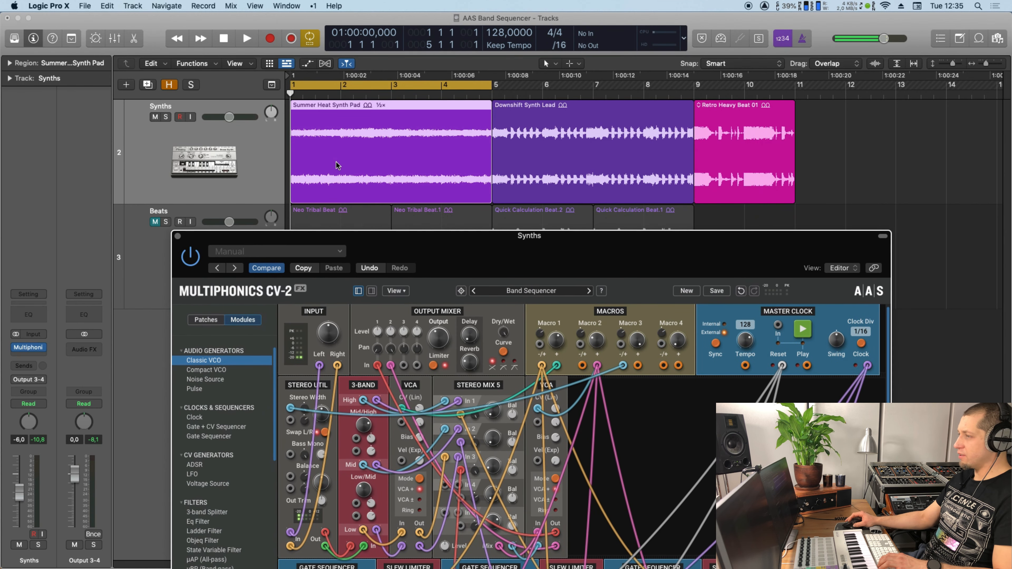
key(space)
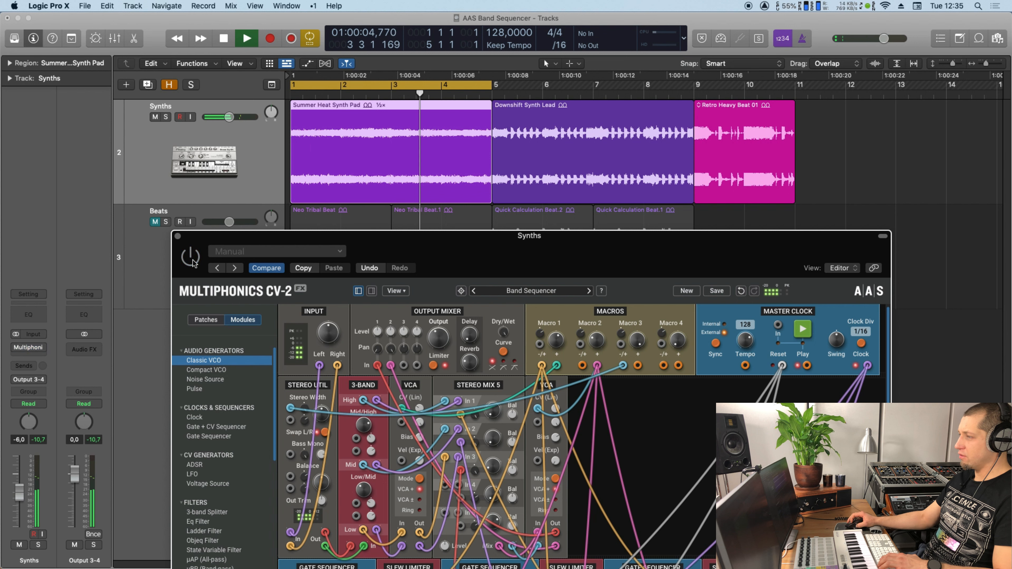
key(space)
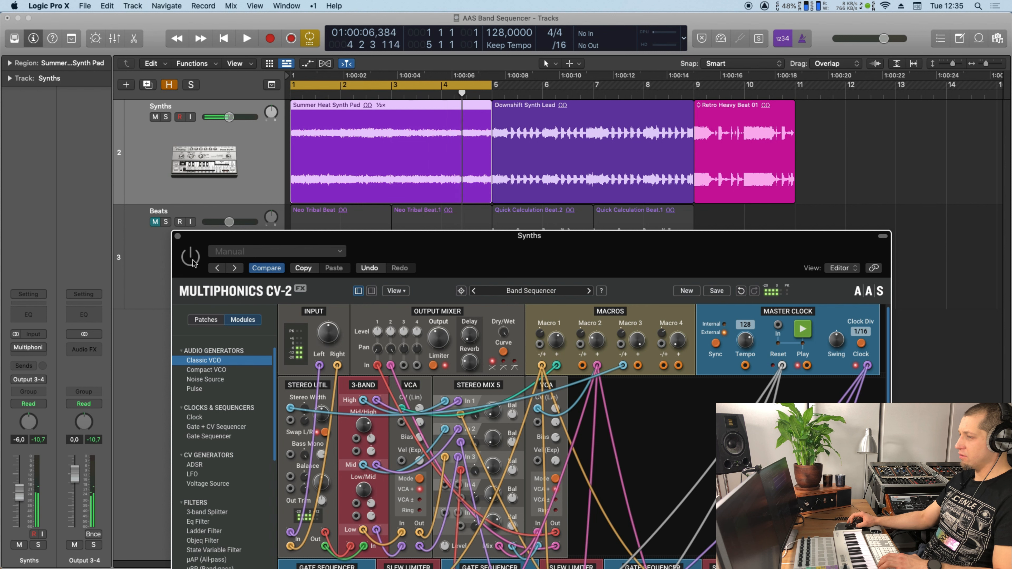
Unmute the Beats track, then re-enable the Multiphonics CV-2 effect and play the synth pad loop through it
click(154, 222)
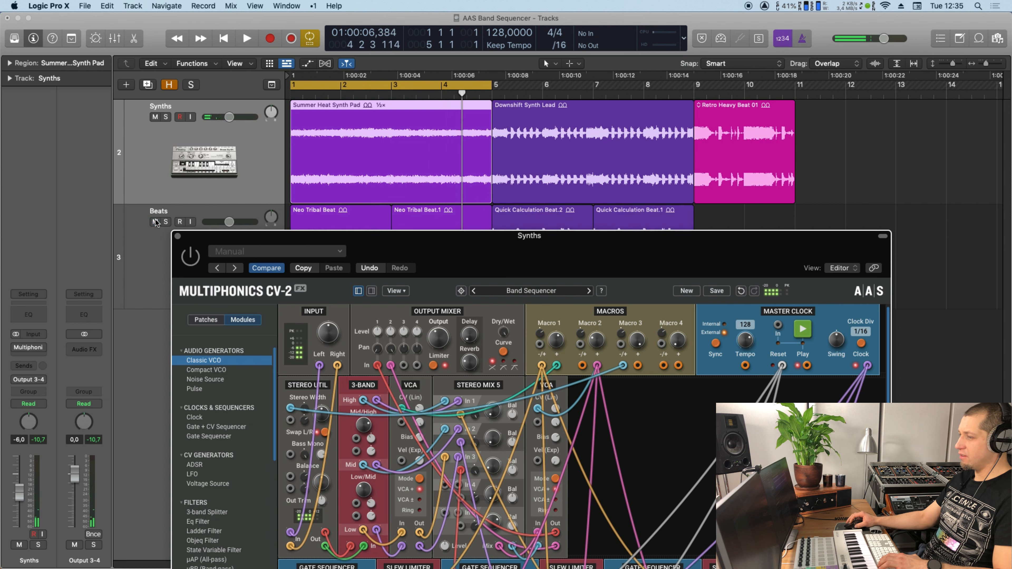
click(191, 256)
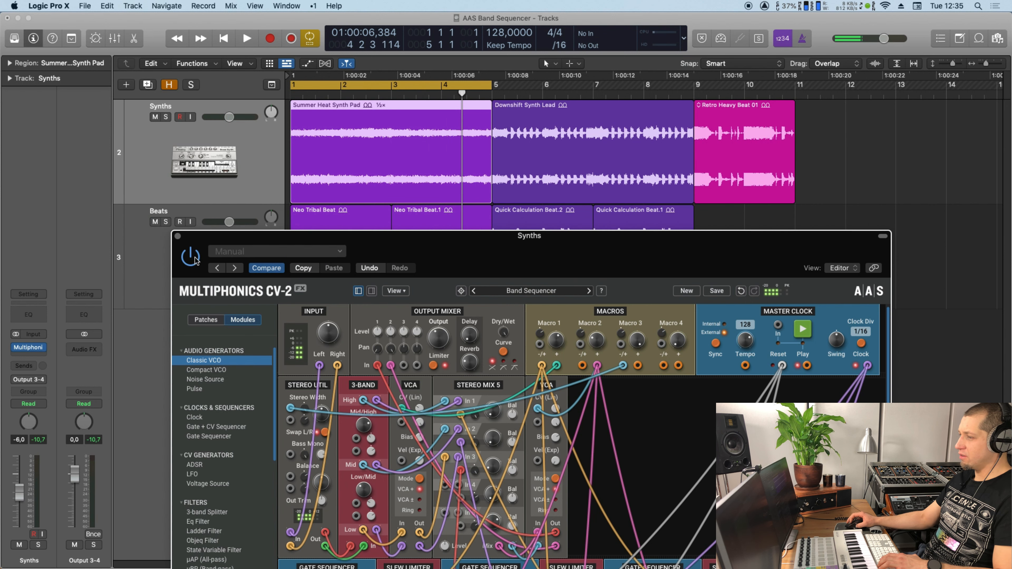
key(space)
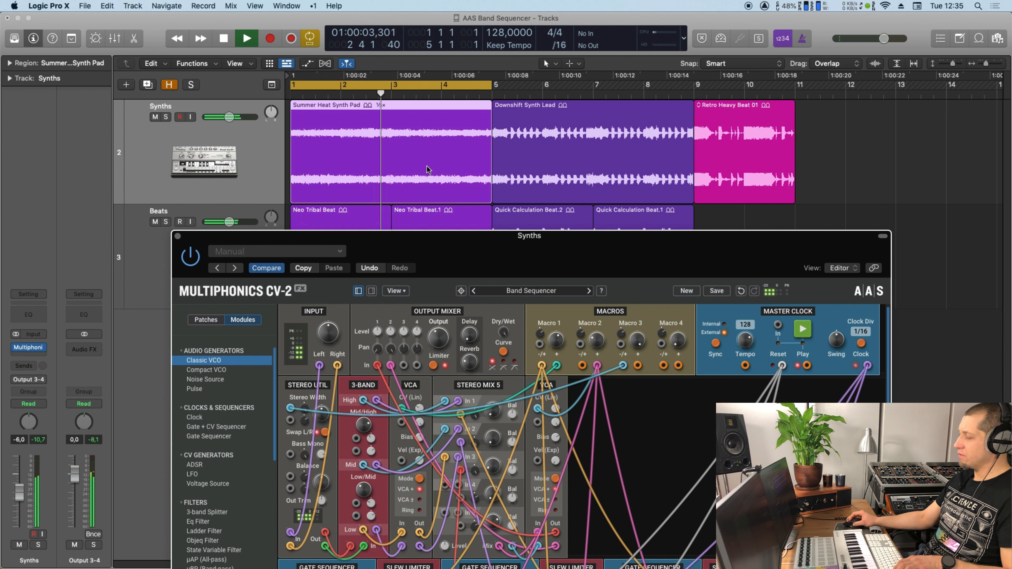
Loop the Downshift Synth Lead region and audition it while sweeping the effect's Dry/Wet mix between 0% and 65%
click(551, 167)
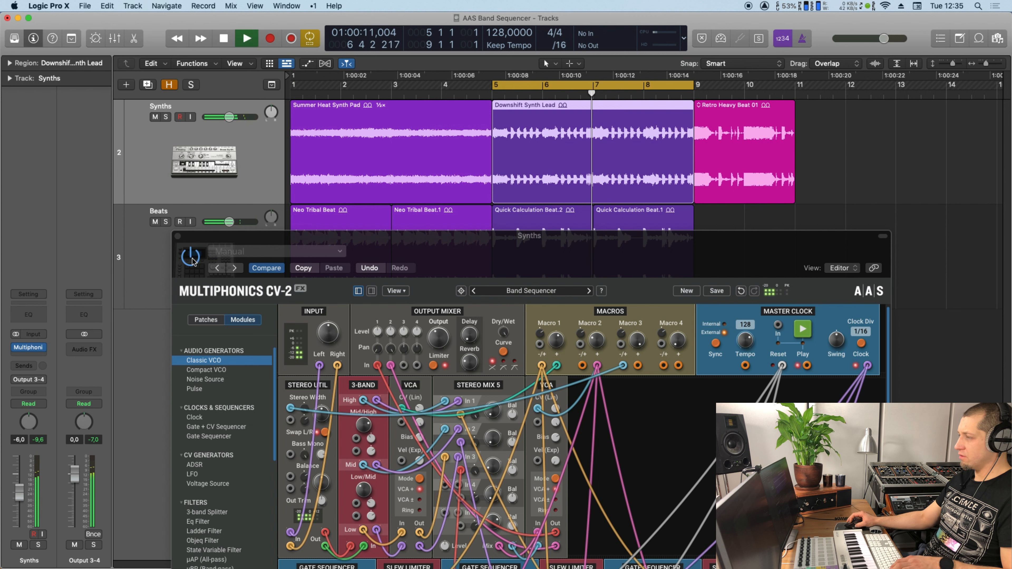
key(space)
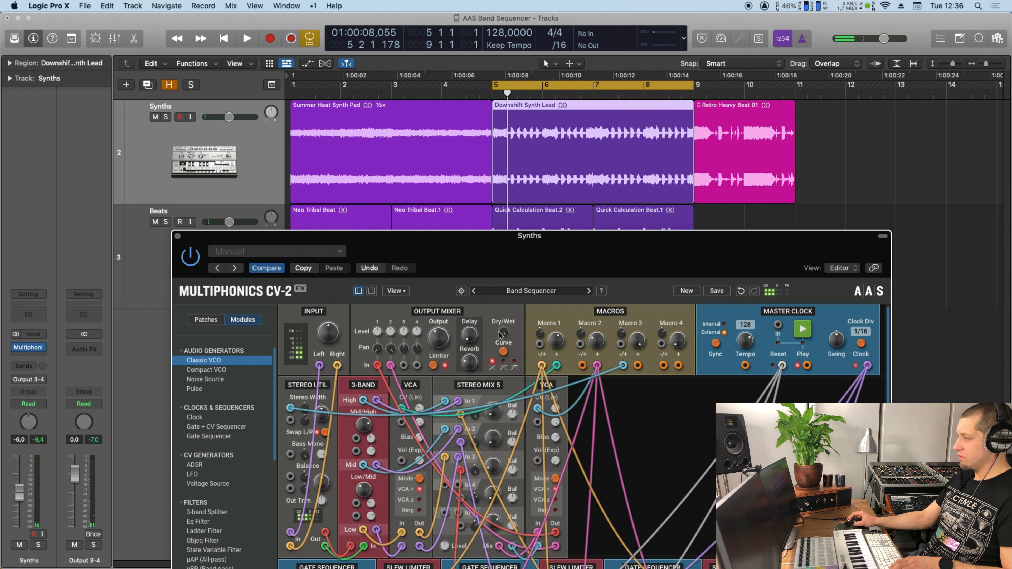
key(space)
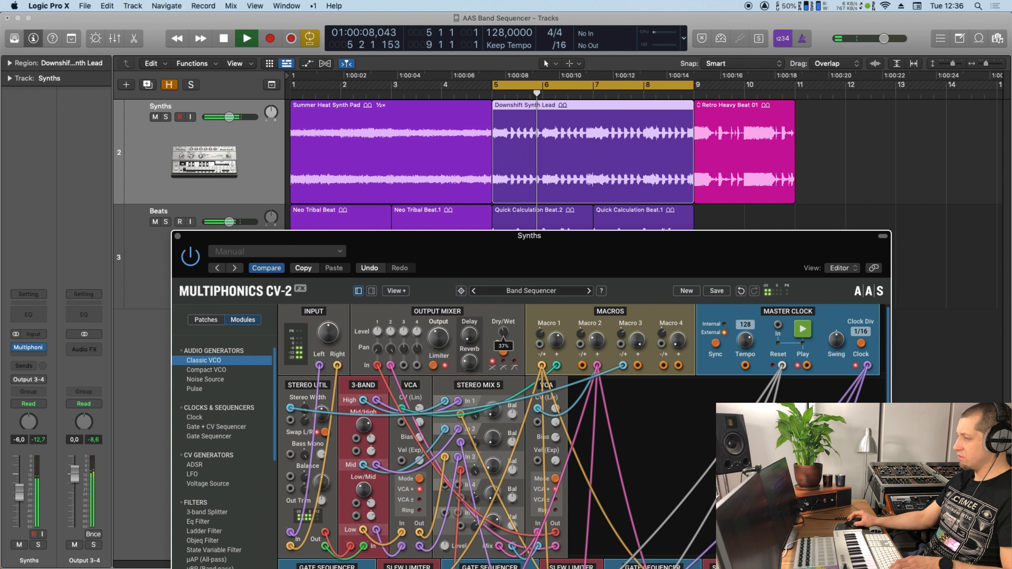
mouse_move(503, 337)
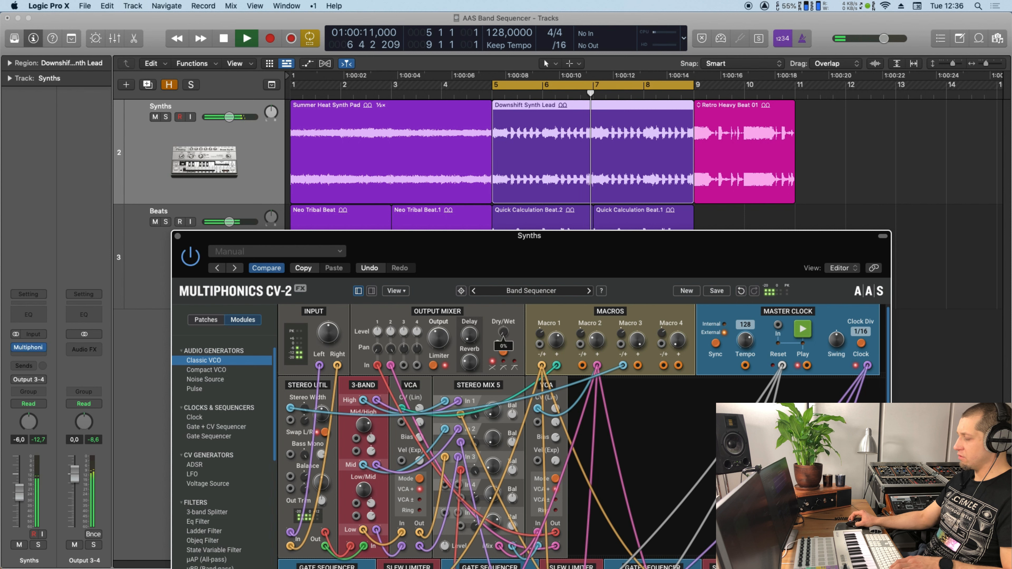
scroll(503, 337, up, 10)
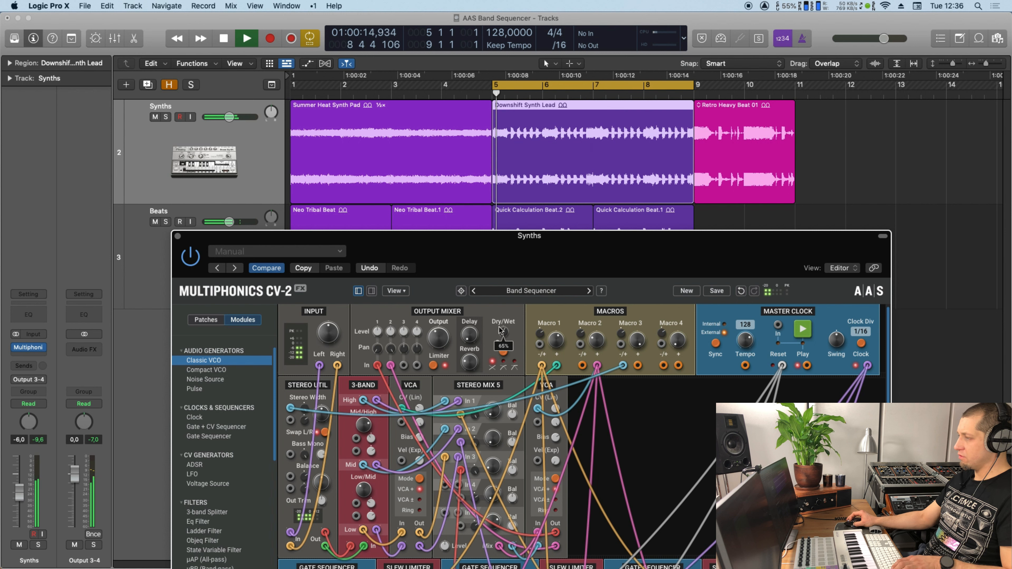
key(space)
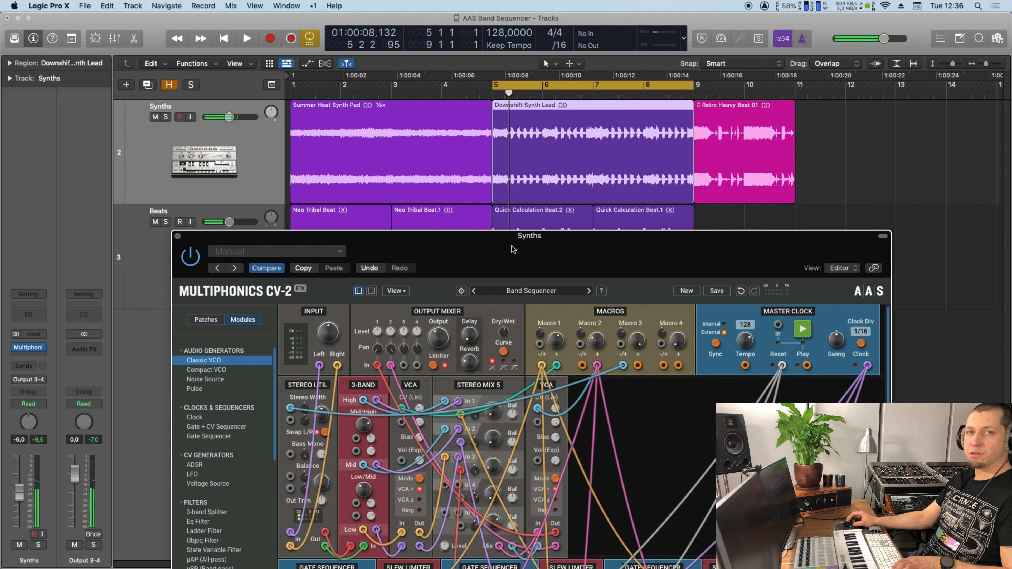
Loop the Retro Heavy Beat 01 region and audition it through the effect while raising the Dry/Wet mix
click(757, 188)
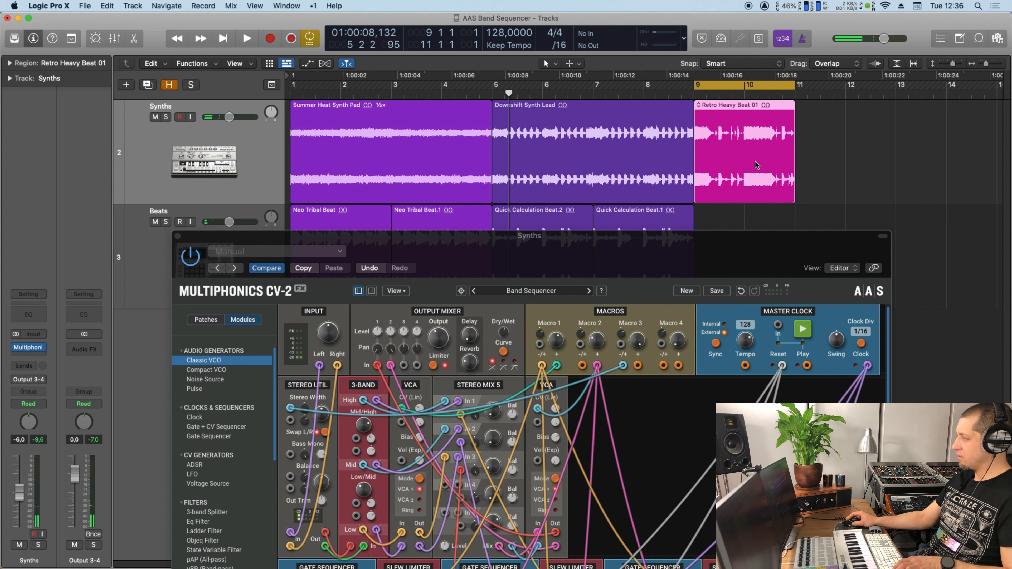
click(521, 244)
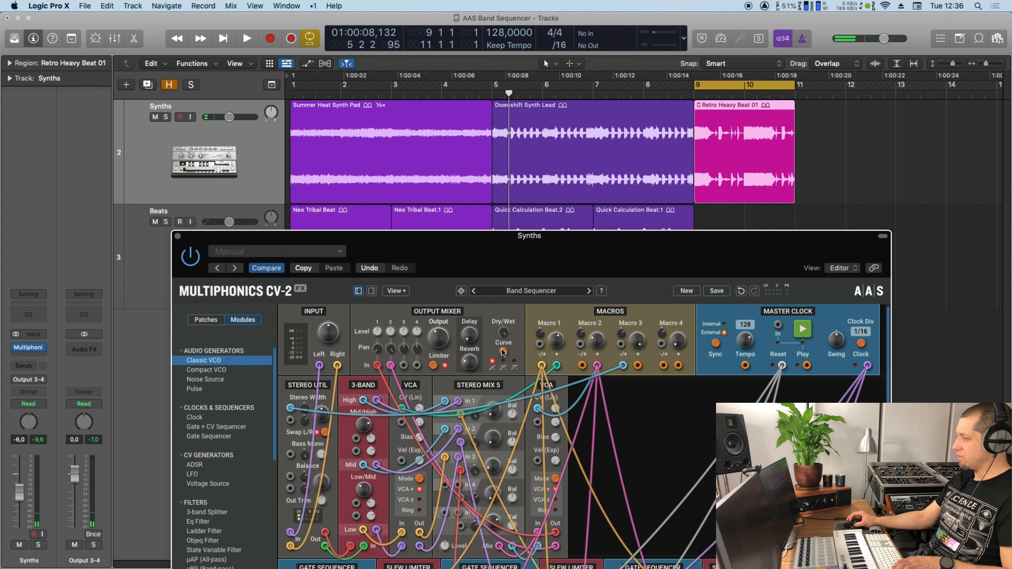
key(space)
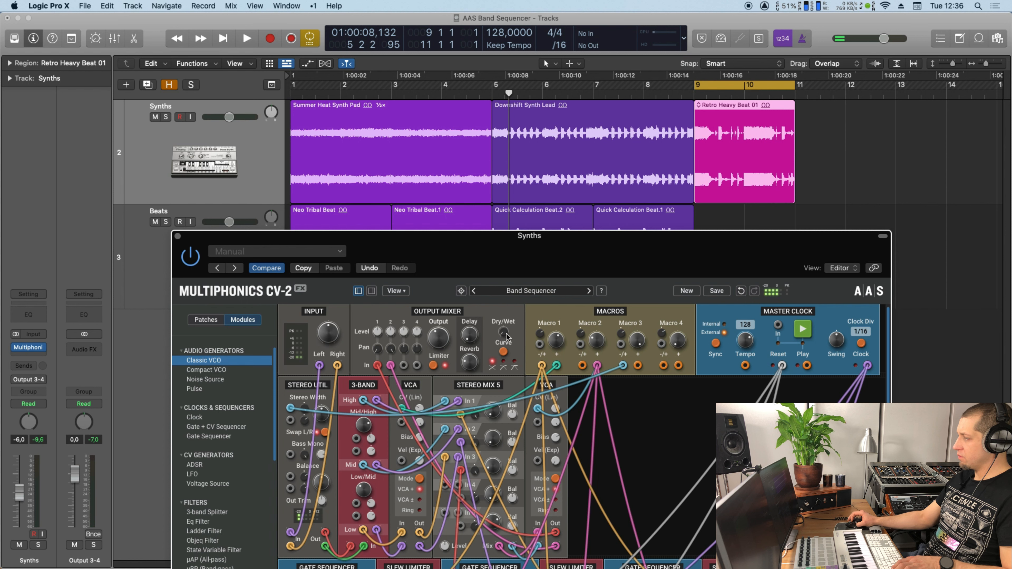
drag(504, 333, 504, 319)
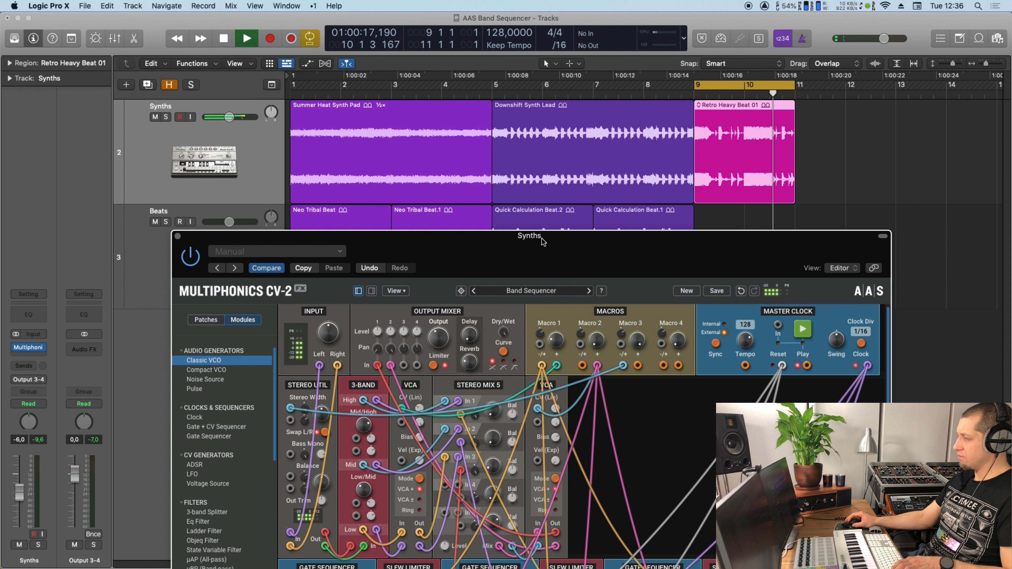
key(space)
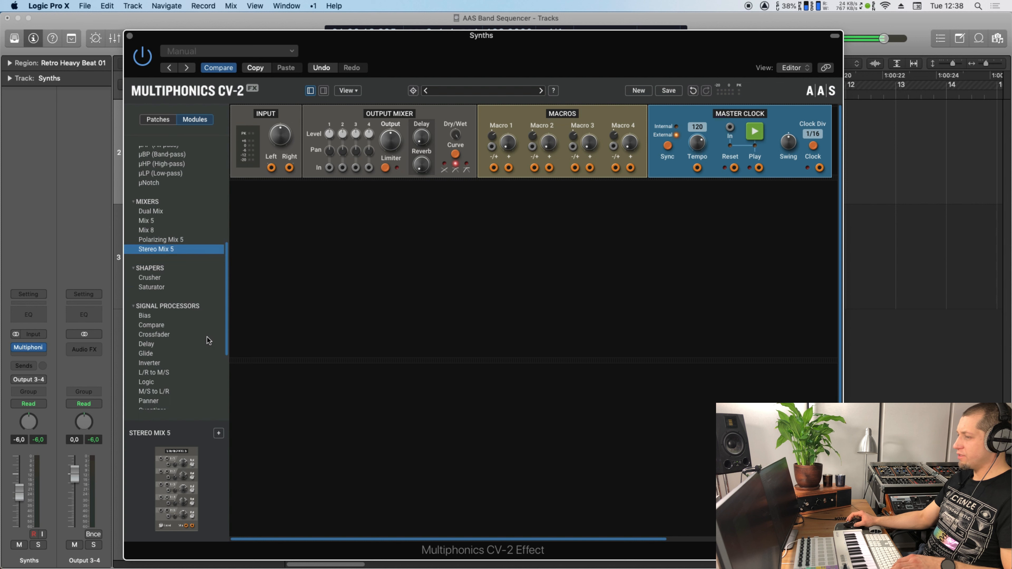
Add a Stereo Util module to the empty patch and feed it from the Input module's left and right outputs
scroll(161, 318, down, 5)
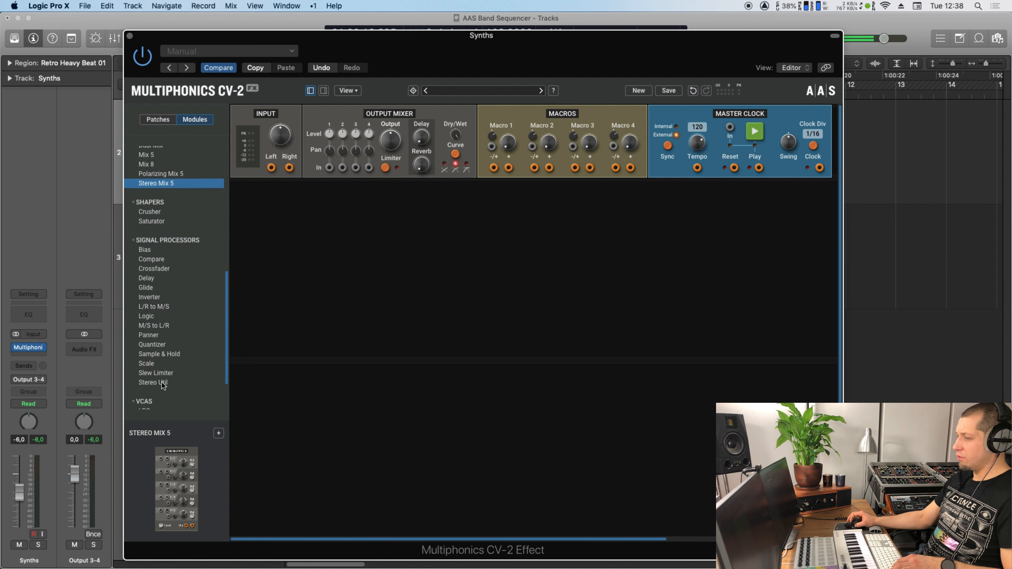
drag(162, 382, 242, 335)
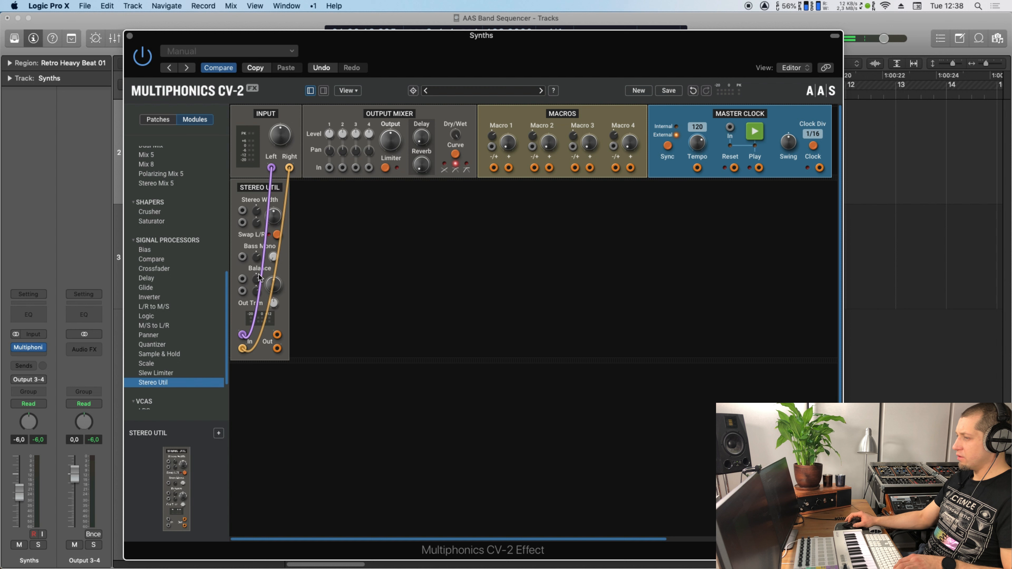
Adjust the Stereo Util module's stereo width, bass mono and left/right swap settings
click(278, 217)
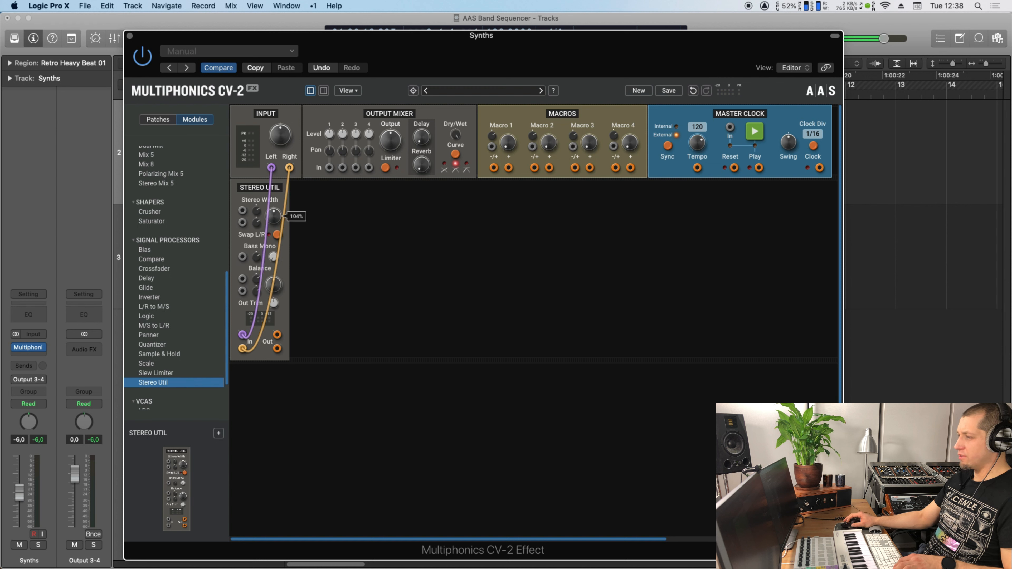
drag(277, 217, 276, 218)
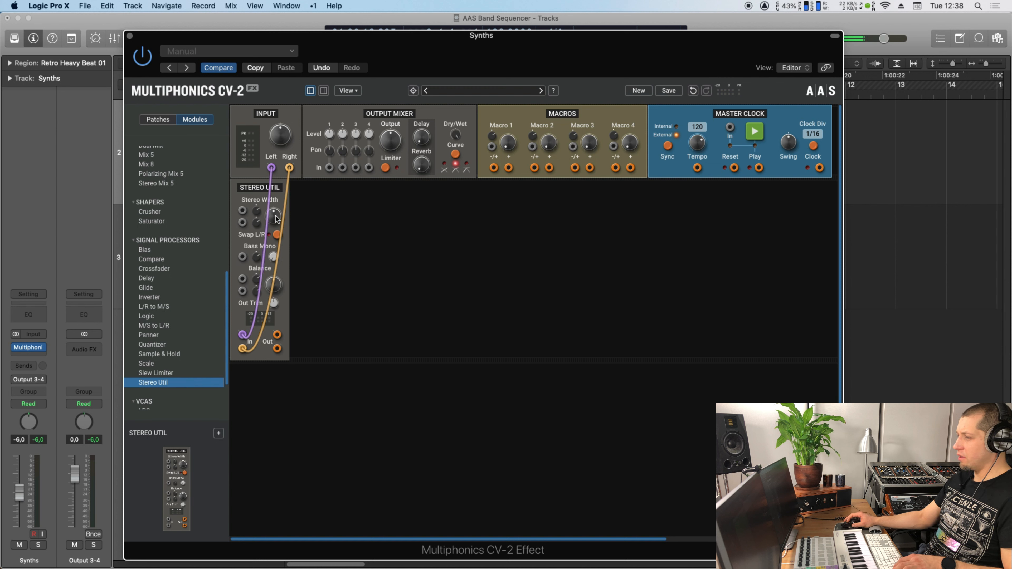
click(273, 257)
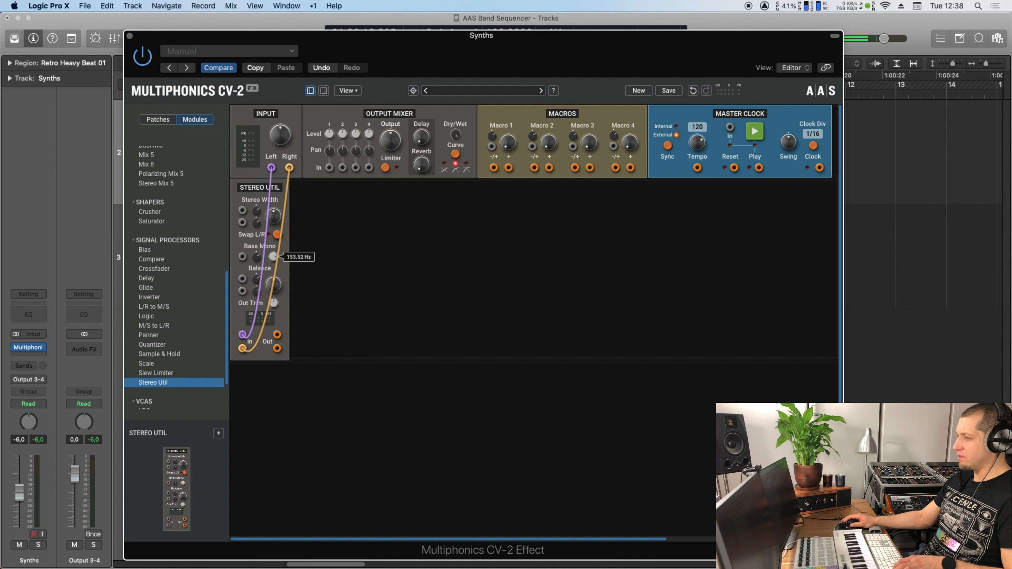
drag(273, 257, 279, 265)
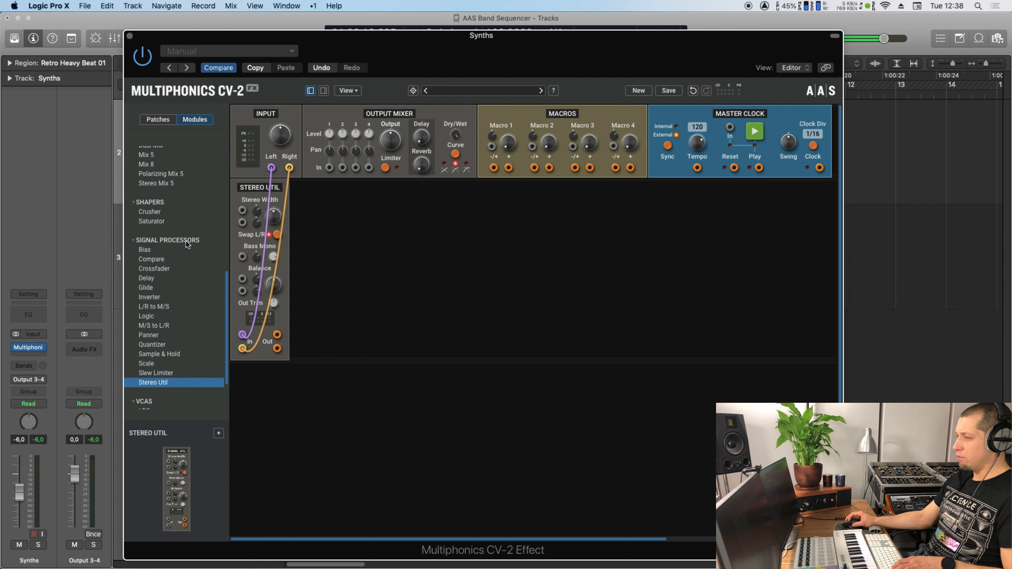
Add a 3-band Splitter beside the Stereo Util and connect both Stereo Util outputs to the splitter's inputs
scroll(197, 235, up, 5)
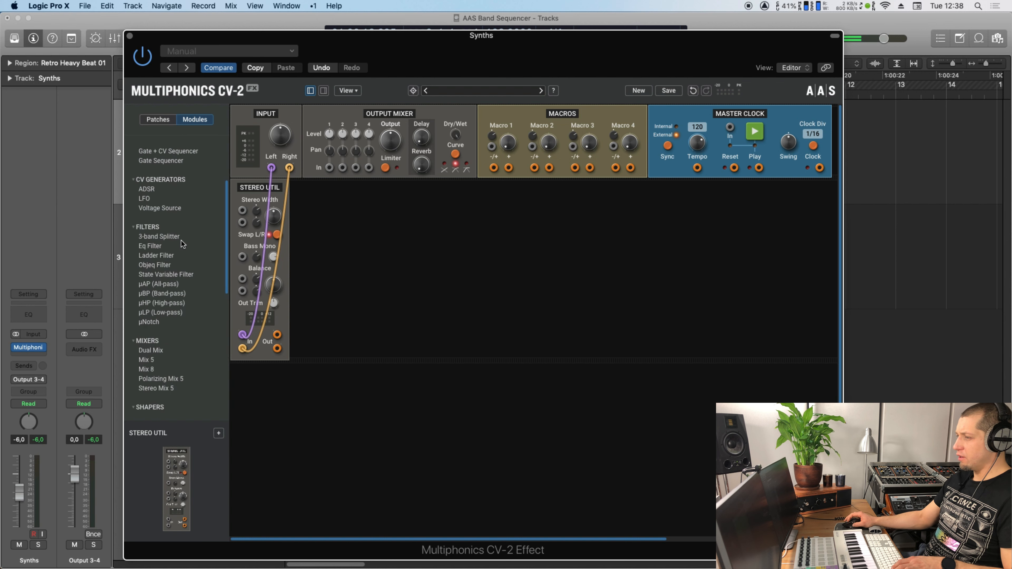
click(169, 237)
drag(170, 238, 351, 243)
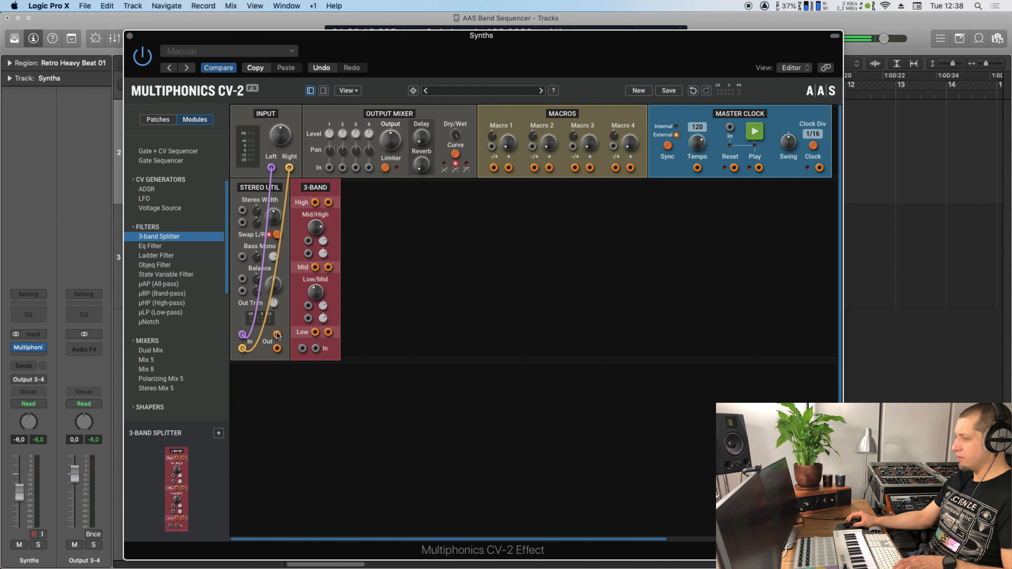
drag(277, 334, 302, 349)
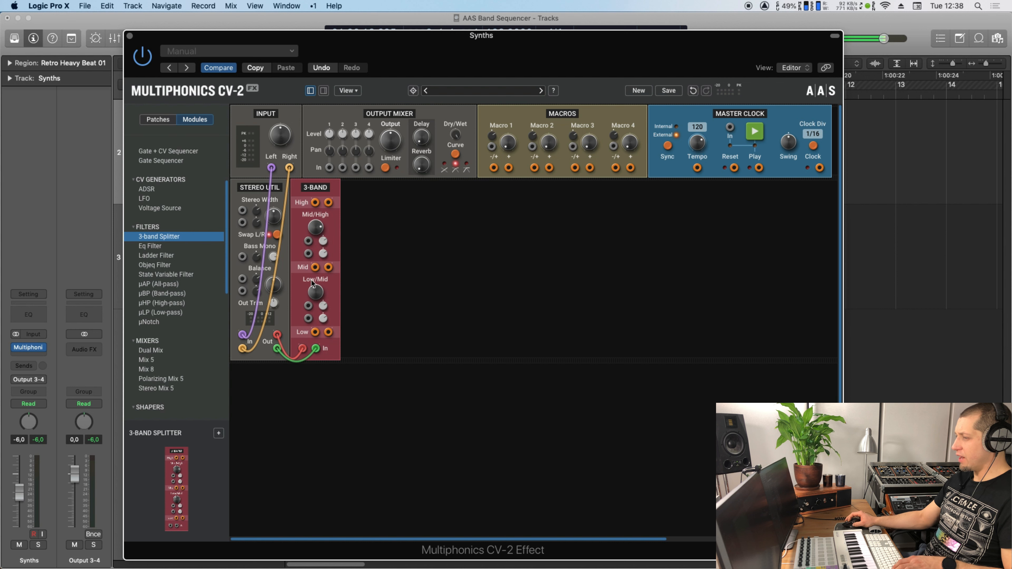
Set the 3-band Splitter's Low/Mid crossover frequency to about 157 Hz
mouse_move(315, 229)
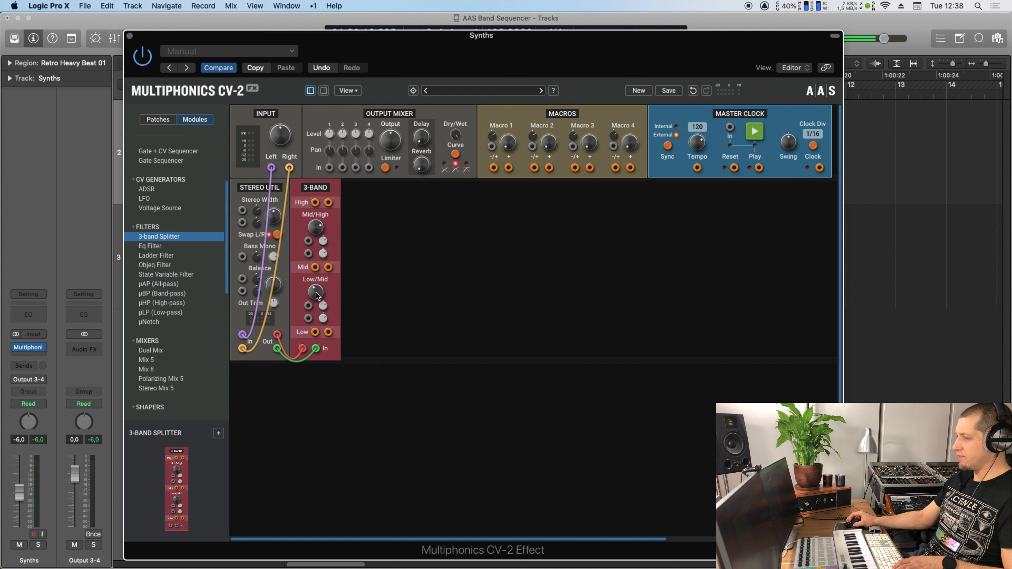
drag(319, 290, 318, 290)
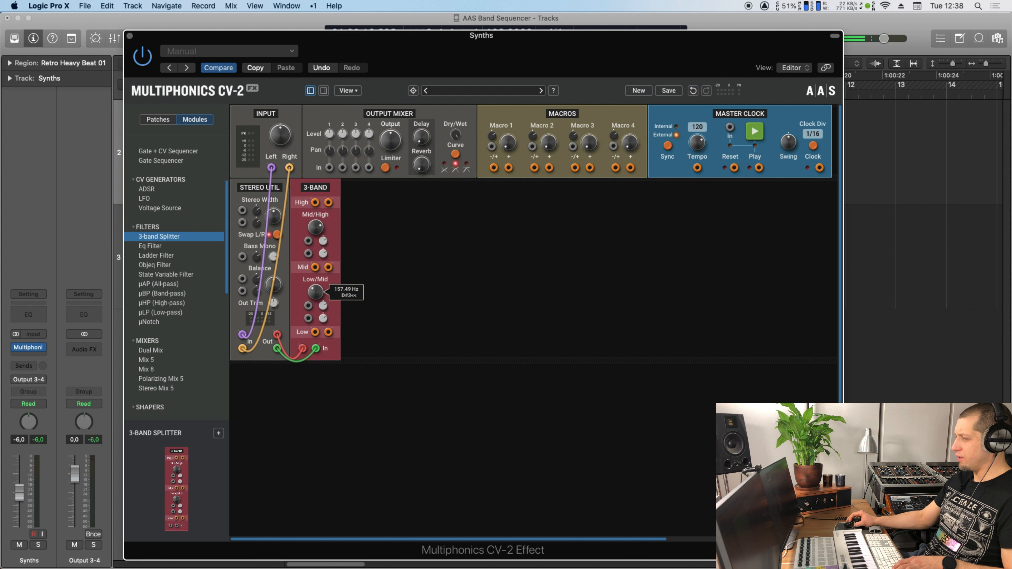
drag(318, 290, 318, 291)
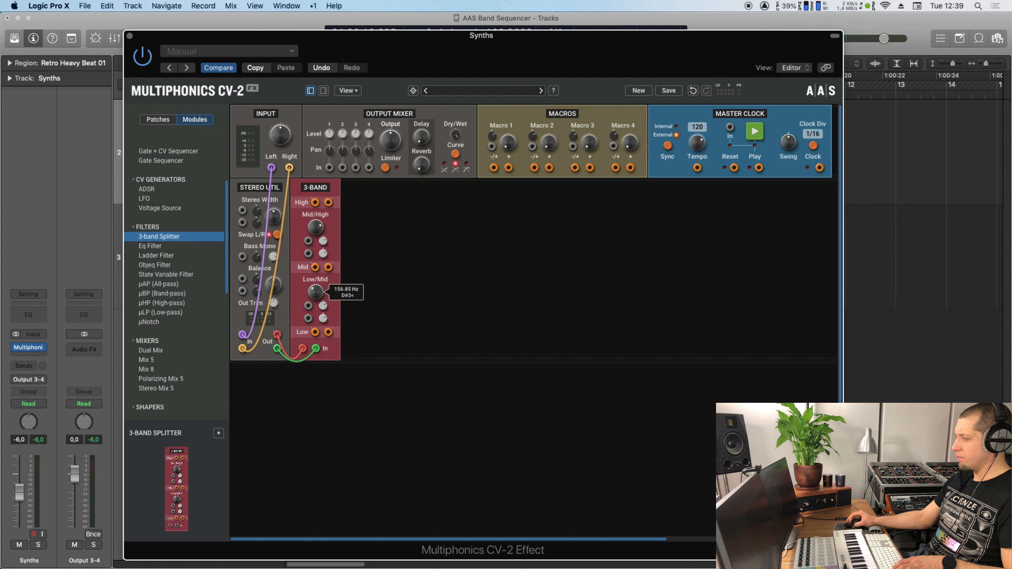
drag(318, 292, 318, 291)
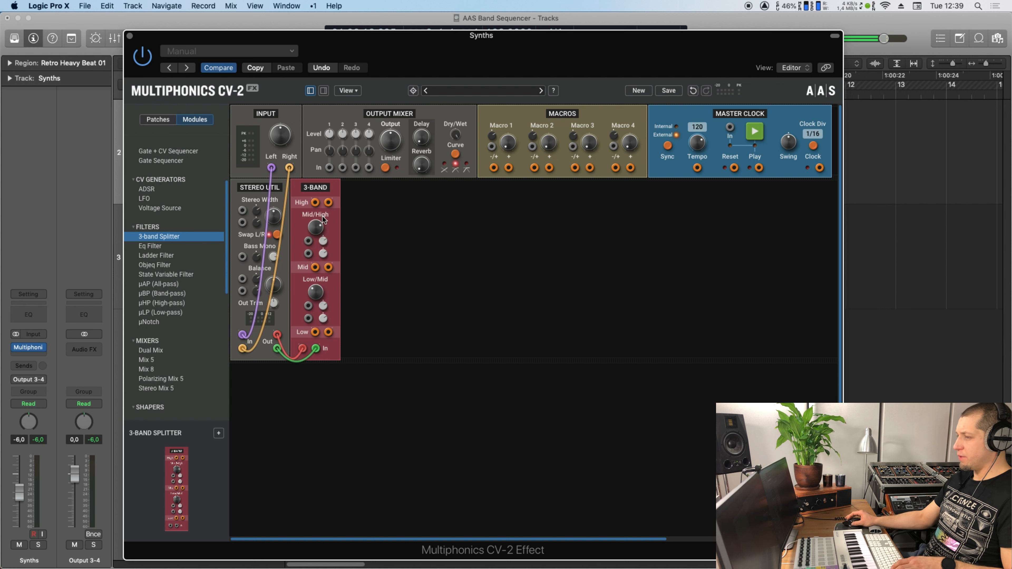
Add a Stereo Mix 5 module beside the 3-band Splitter
scroll(174, 231, down, 4)
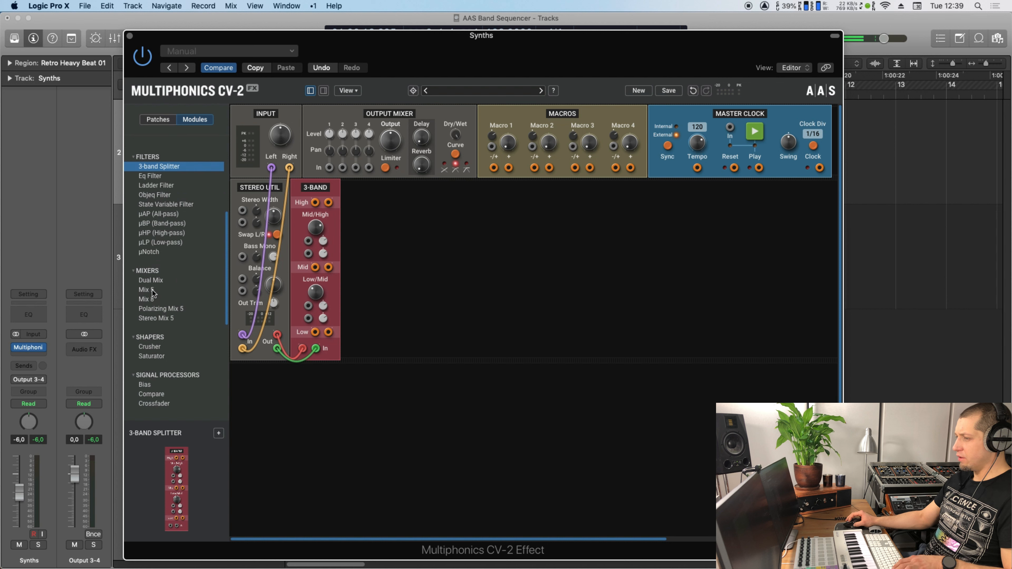
click(152, 293)
drag(161, 319, 404, 240)
Wire the splitter's High, Mid and Low pairs into Stereo Mix 5 inputs 1, 2 and 3, and its mix outputs into Output Mixer inputs 1 and 2
drag(315, 203, 367, 203)
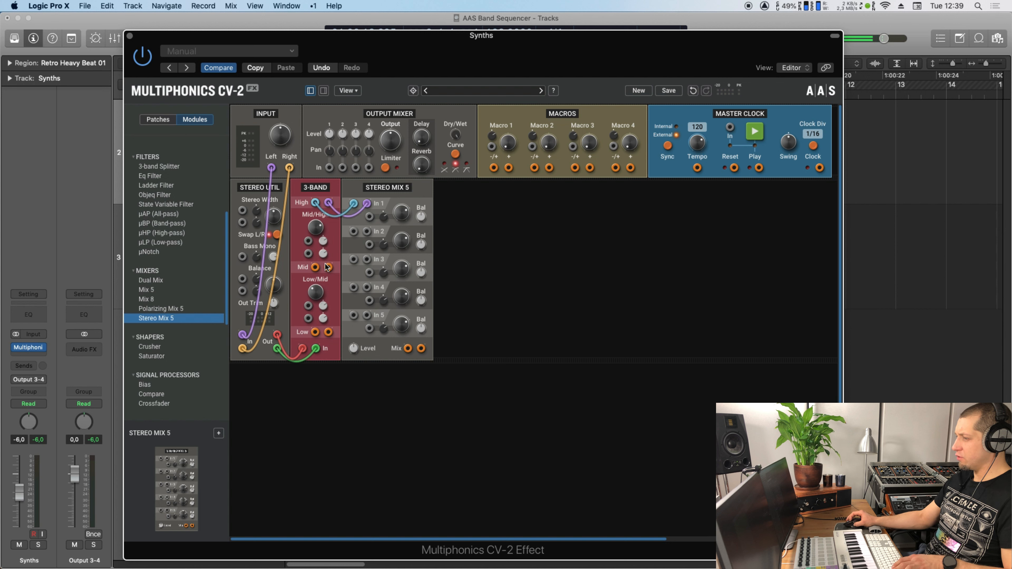
drag(328, 266, 353, 231)
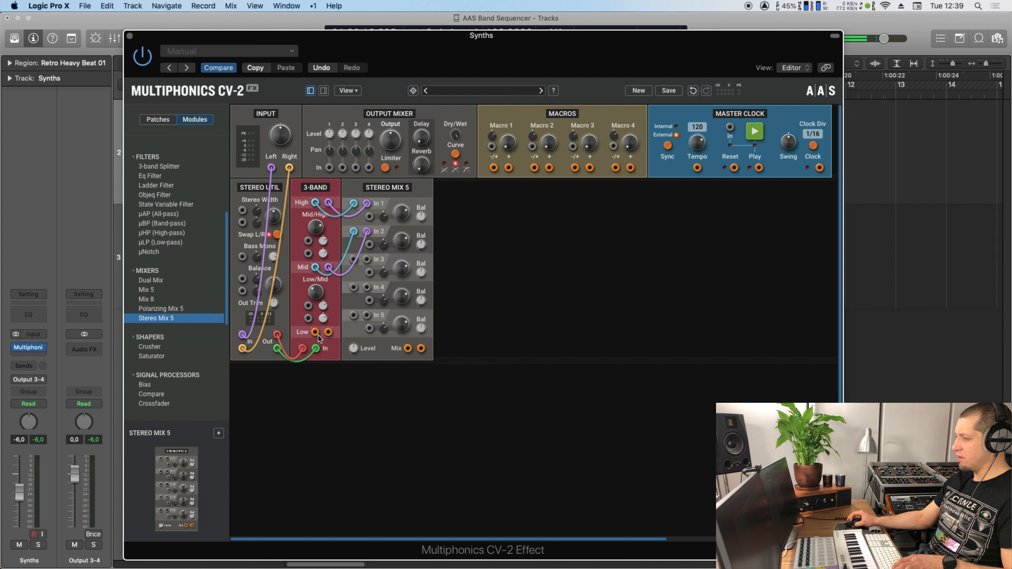
drag(315, 332, 356, 262)
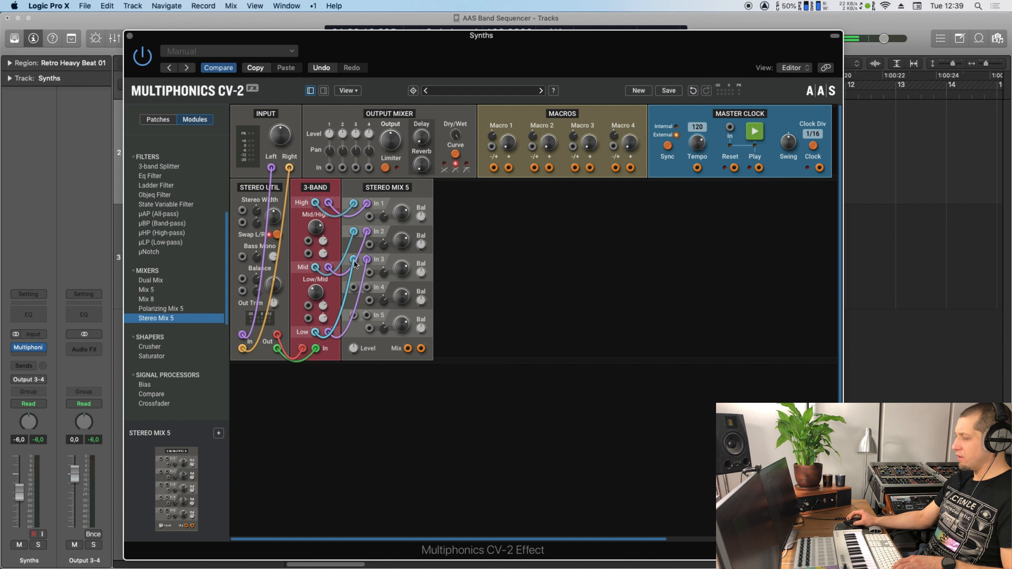
drag(407, 348, 329, 167)
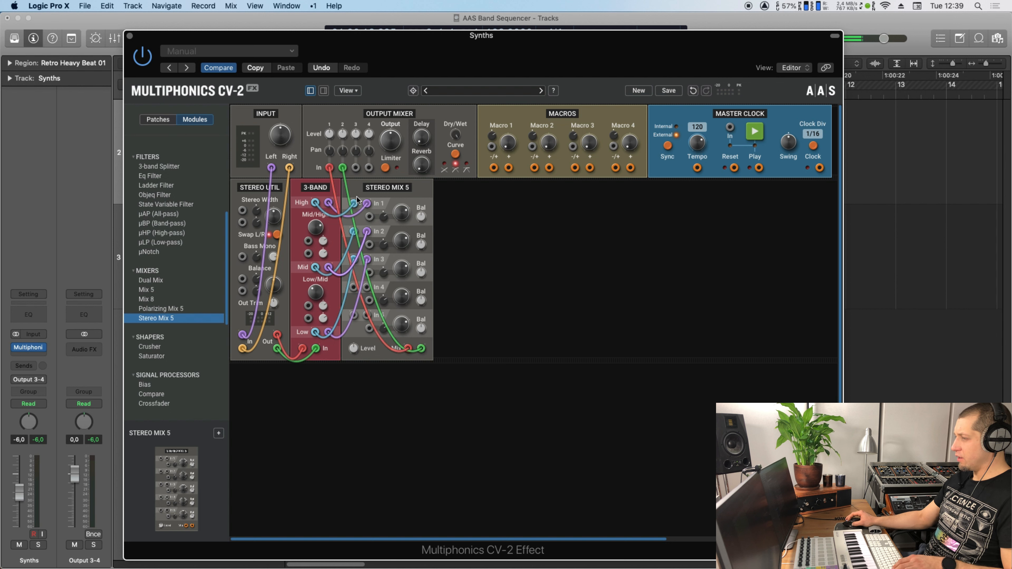
Loop the Summer Heat Synth Pad region and audition the split bands by varying the levels of Stereo Mix 5 inputs 1, 2 and 3
drag(331, 150, 345, 147)
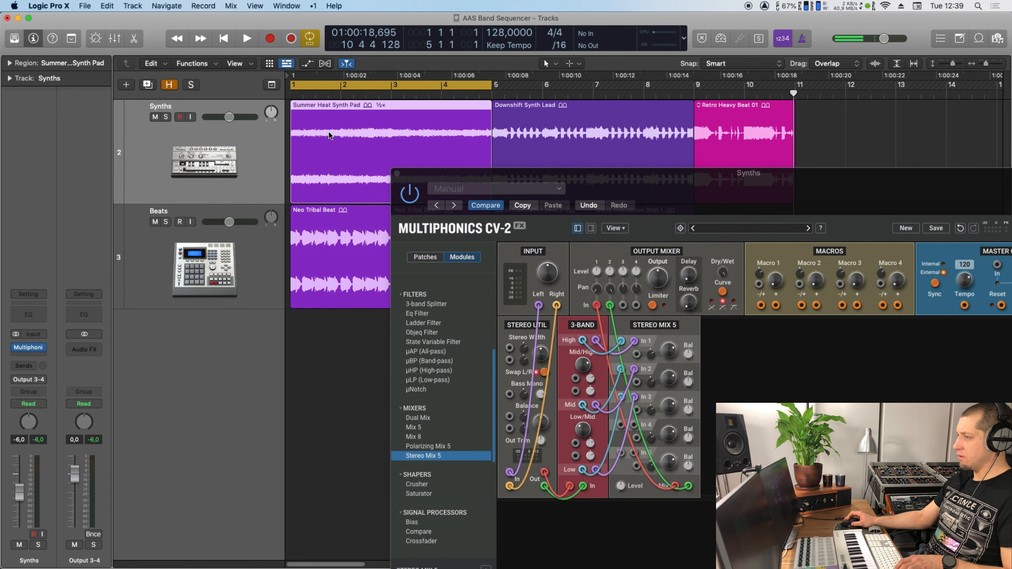
click(155, 222)
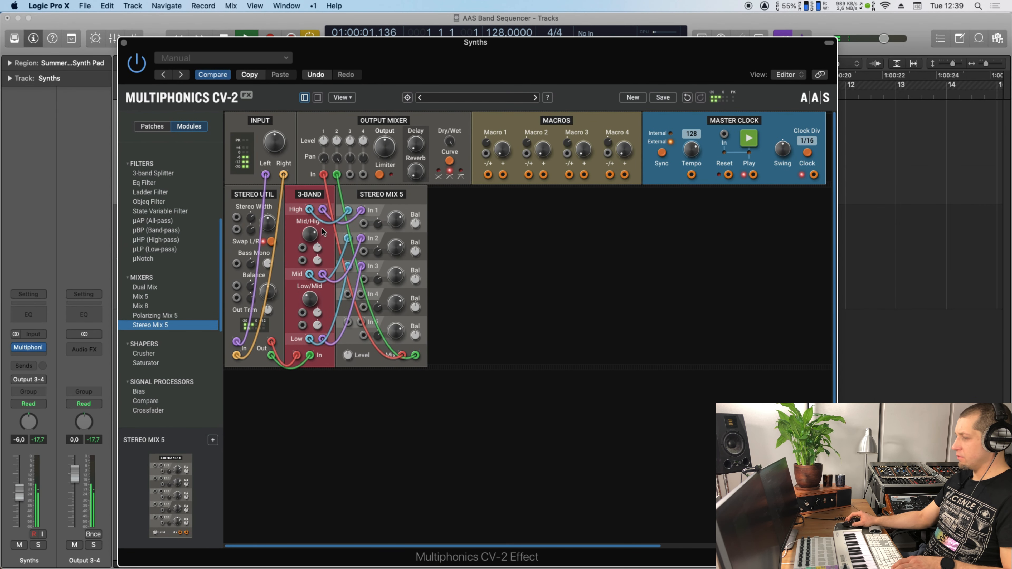
drag(397, 225, 396, 295)
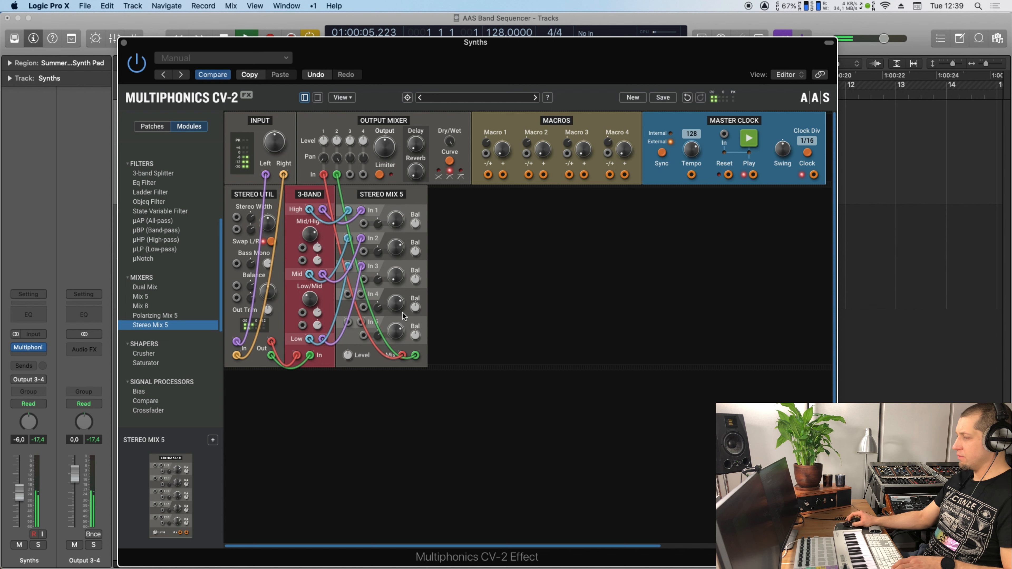
mouse_move(399, 259)
mouse_down()
mouse_move(398, 226)
mouse_move(390, 257)
mouse_up()
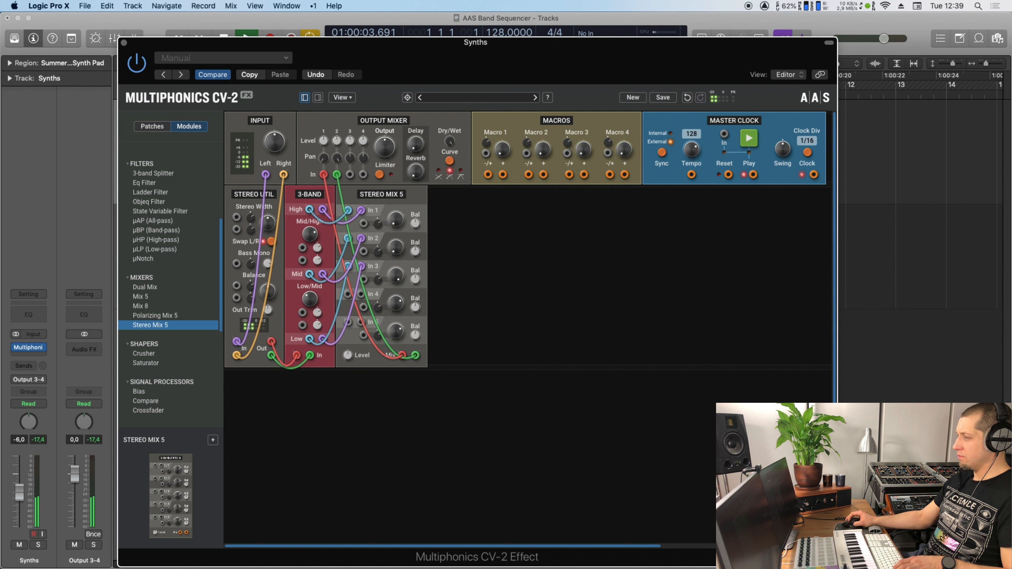
drag(396, 275, 396, 289)
drag(396, 219, 396, 203)
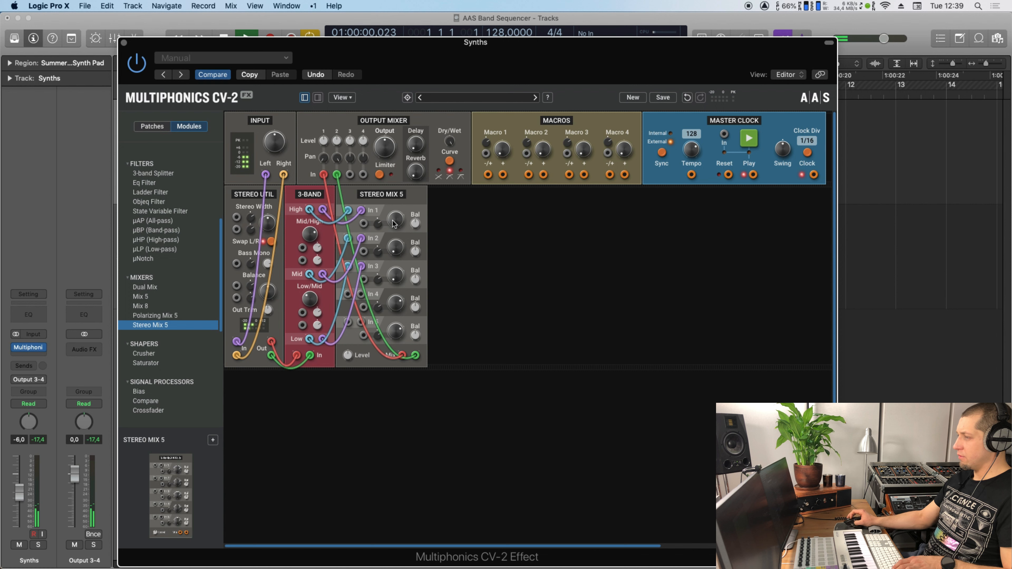
key(space)
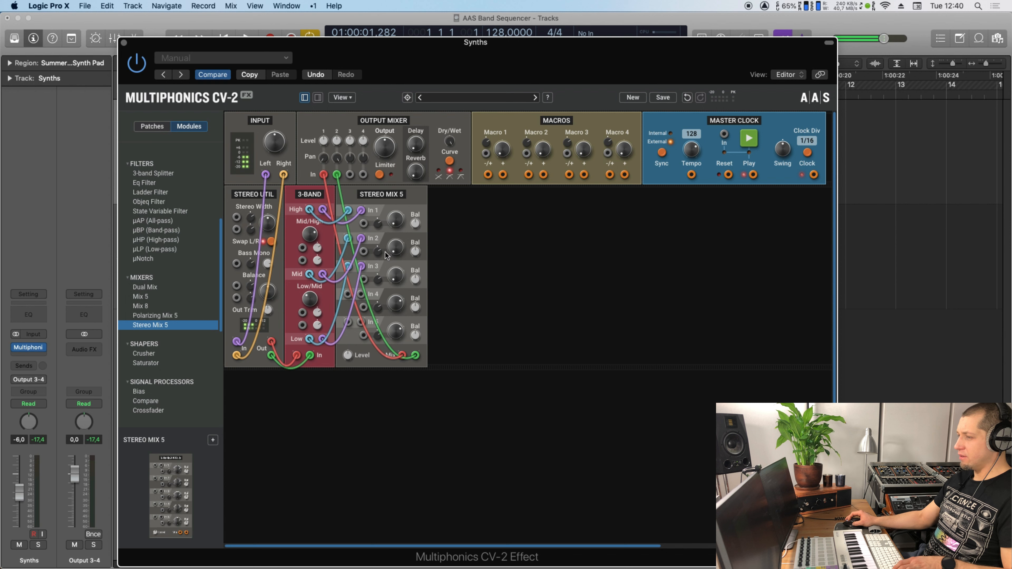
Add three Gate Sequencers in the lower row and wire the Master Clock's Reset and Clock outputs to each one's Reset and Clock inputs
scroll(189, 247, down, 3)
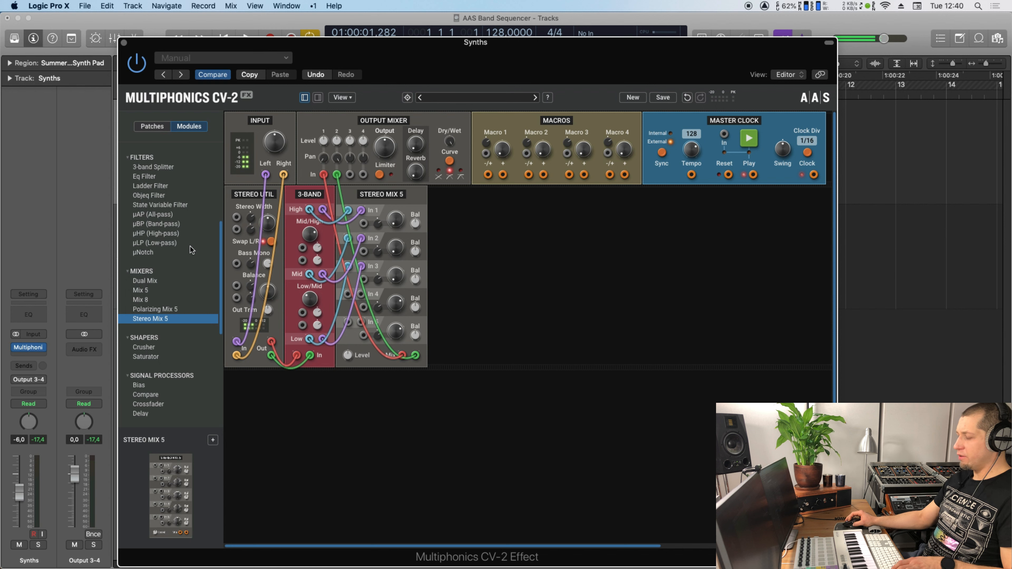
scroll(190, 249, down, 5)
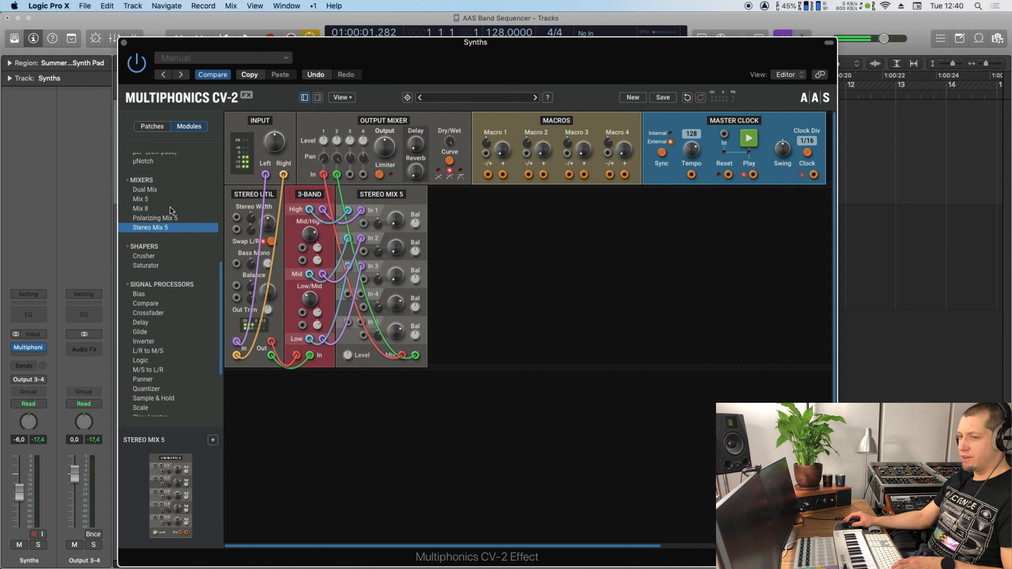
scroll(175, 220, up, 14)
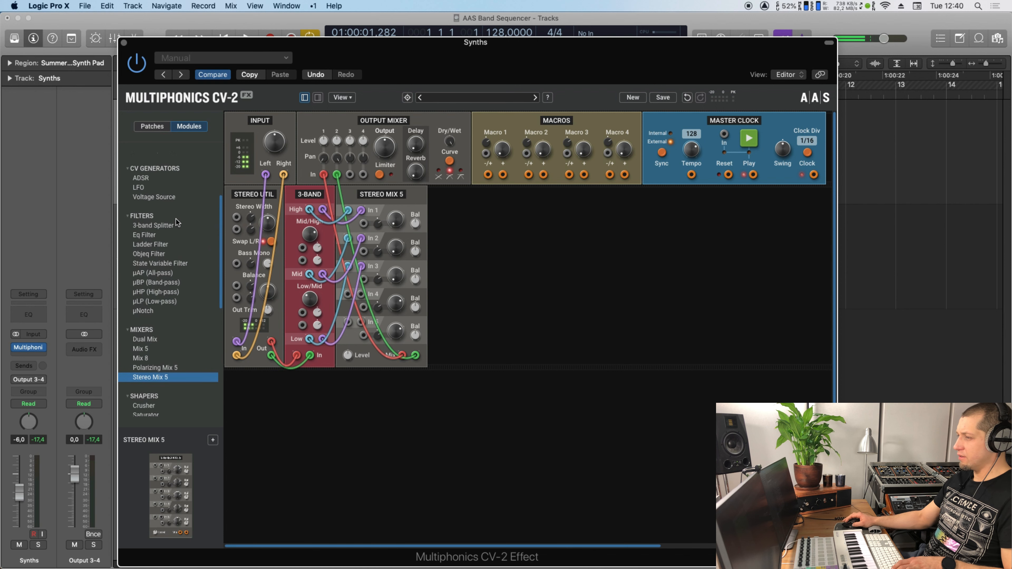
double_click(176, 235)
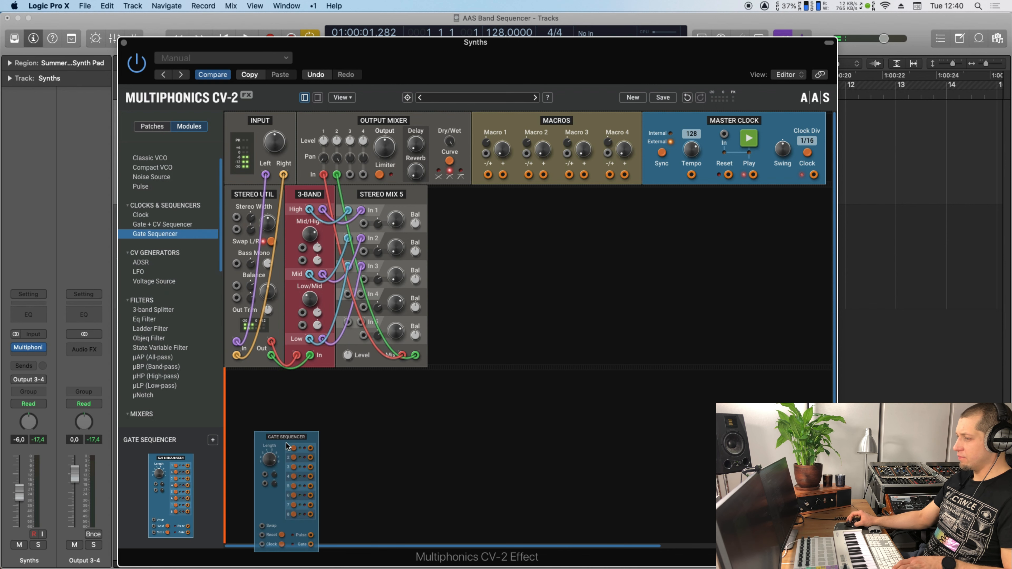
drag(175, 238, 491, 442)
scroll(598, 278, down, 1)
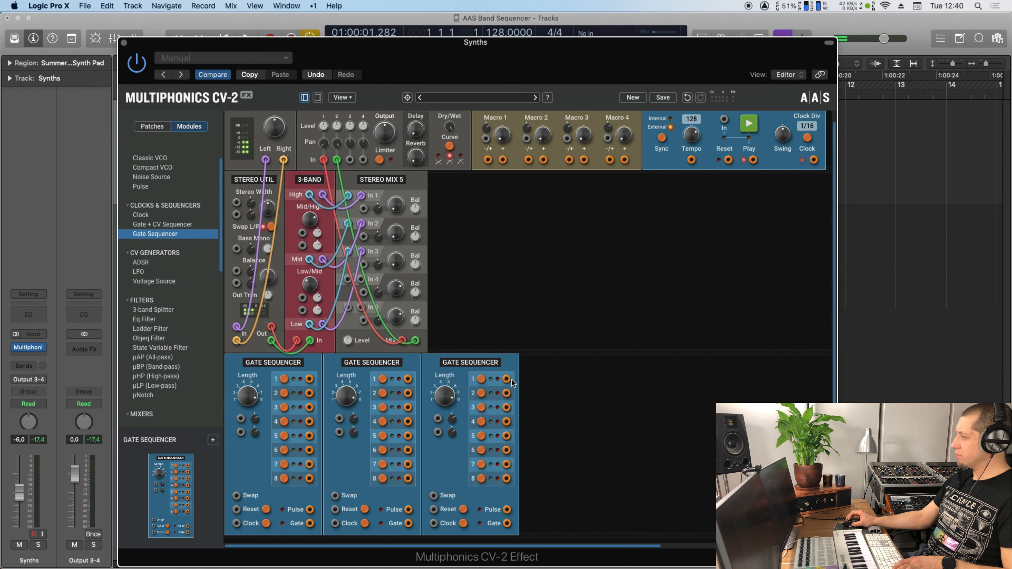
drag(727, 157, 237, 508)
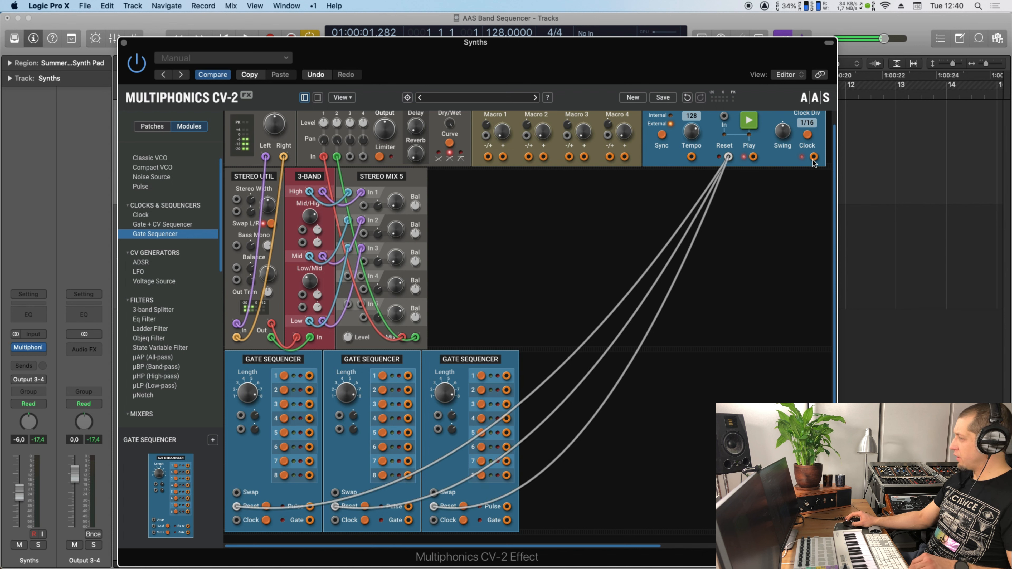
drag(814, 158, 237, 521)
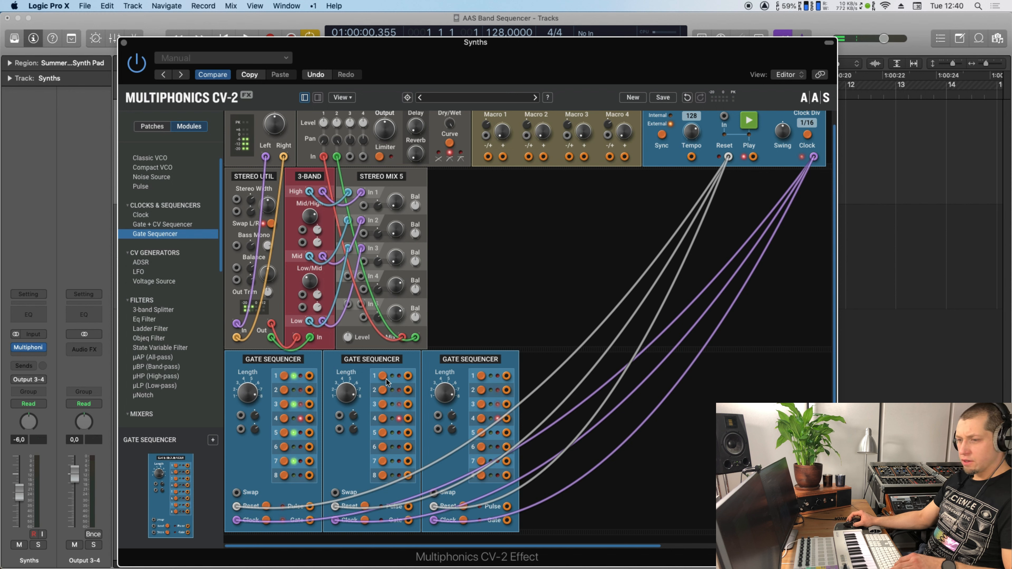
Enable steps 1, 3, 4, 7 and 8 on the second Gate Sequencer while the loop plays
key(space)
click(383, 404)
click(384, 418)
click(383, 461)
click(384, 475)
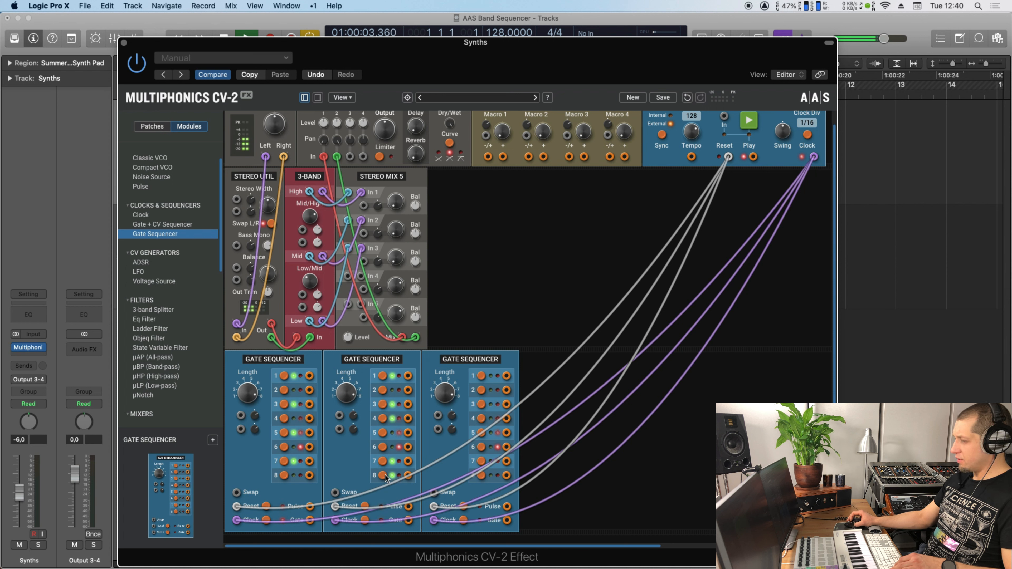
Enable steps 1, 3, 4, 5 and 7 on the third Gate Sequencer
click(481, 376)
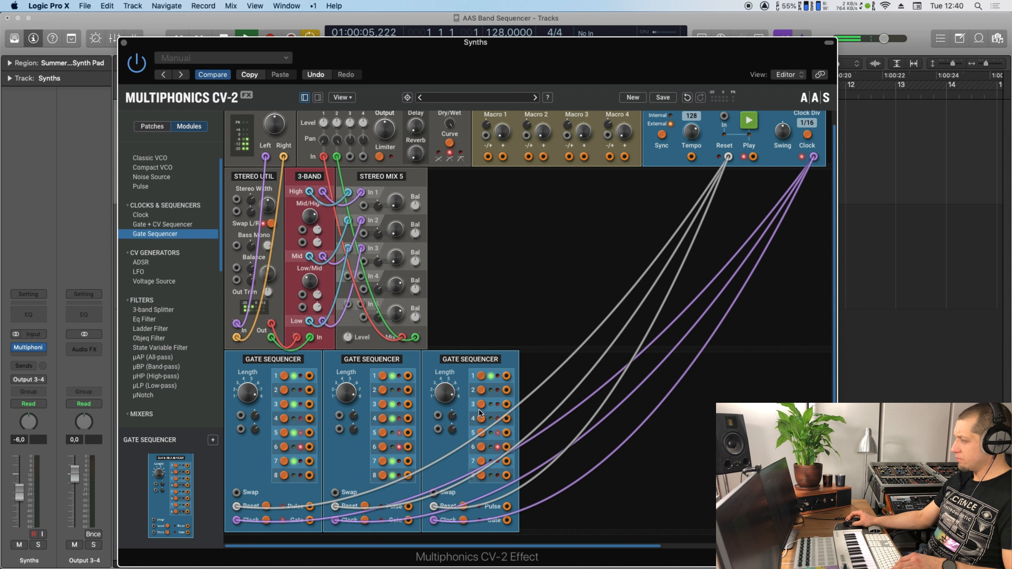
click(480, 405)
click(480, 418)
click(481, 432)
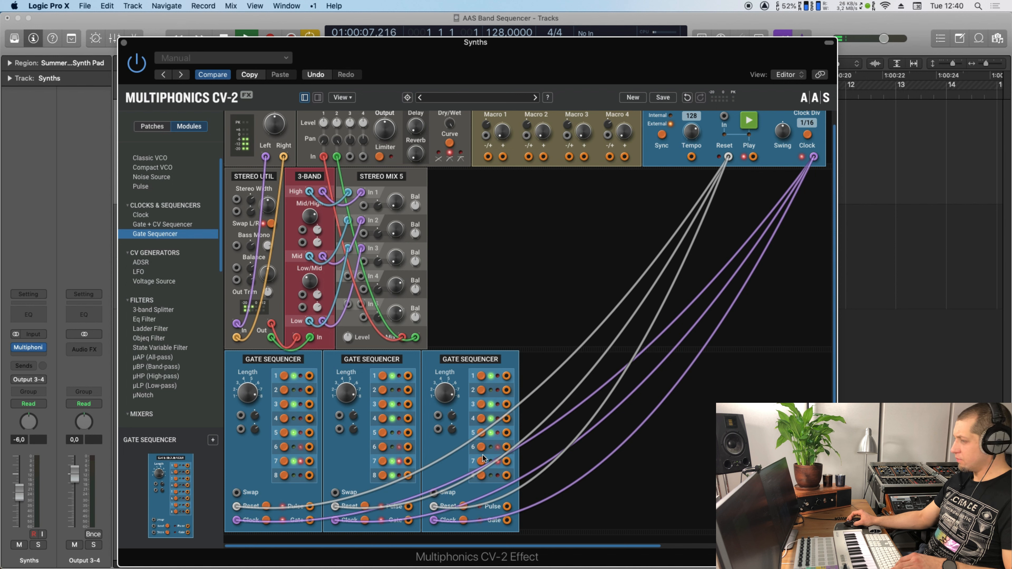
click(480, 461)
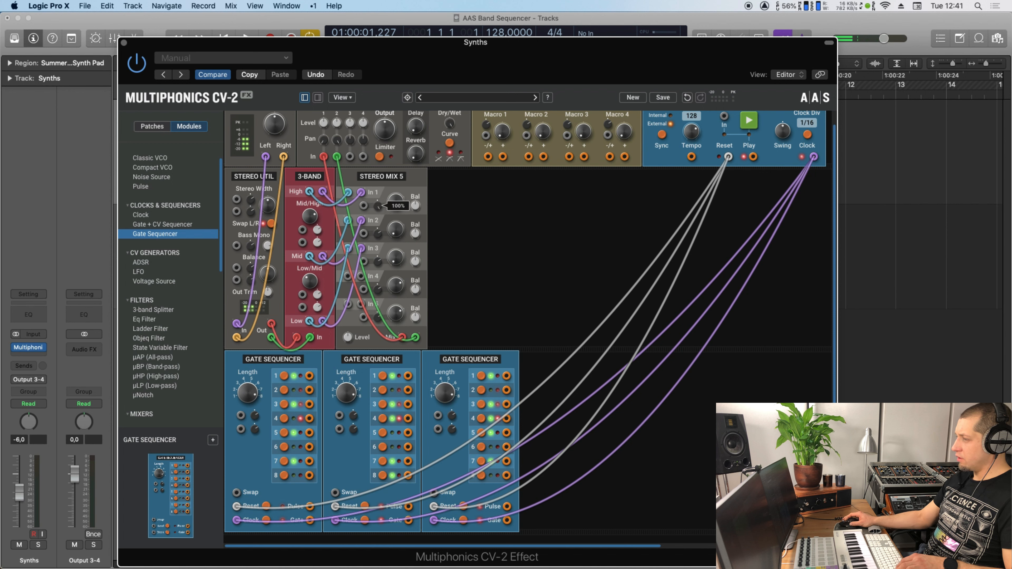
Raise the level modulation amounts of Stereo Mix 5 inputs 2 and 3 to 100%, matching input 1
drag(380, 232, 379, 202)
drag(379, 261, 379, 238)
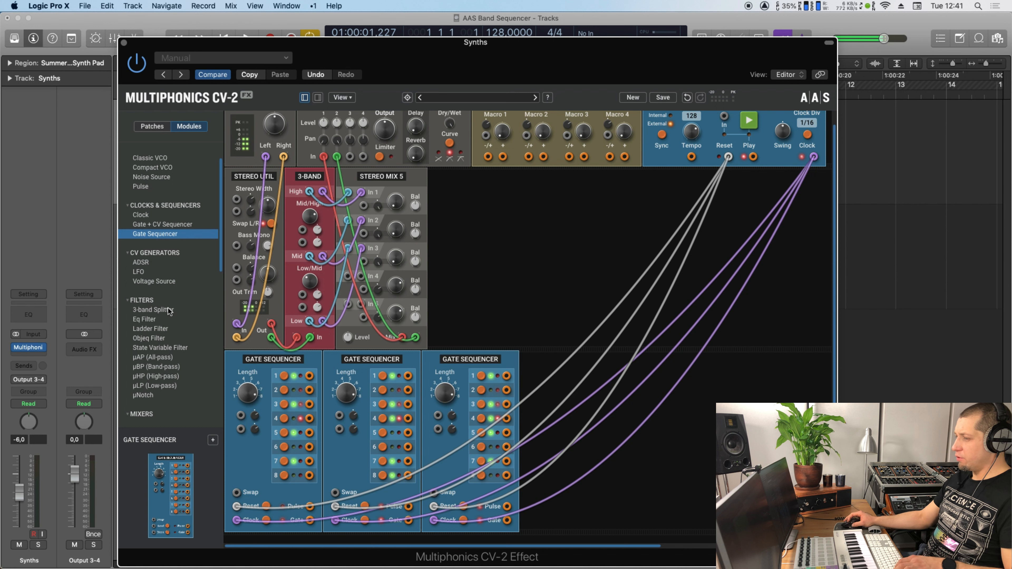
Add a Slew Limiter module directly after each of the three Gate Sequencers
scroll(174, 343, down, 5)
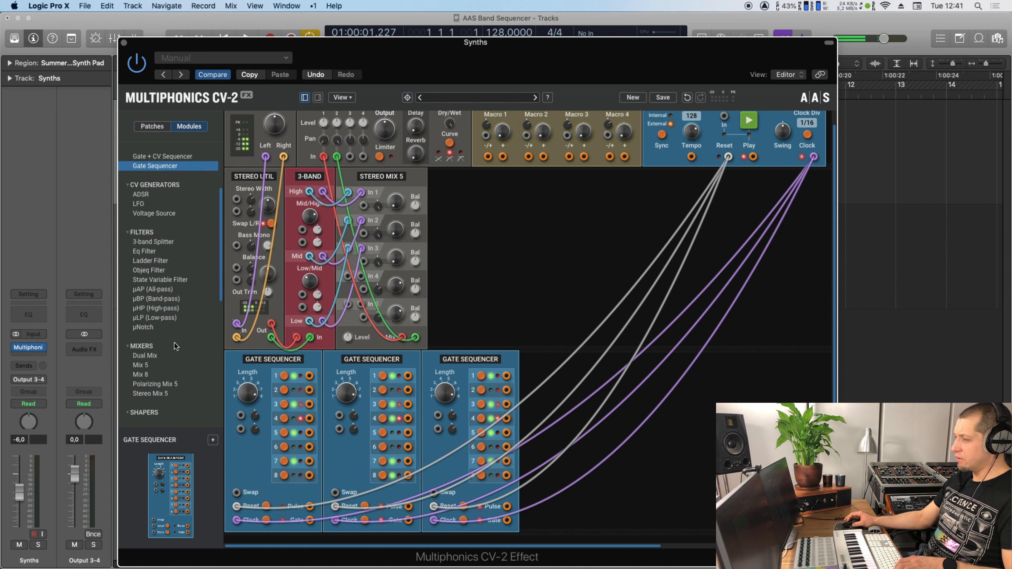
scroll(174, 343, down, 5)
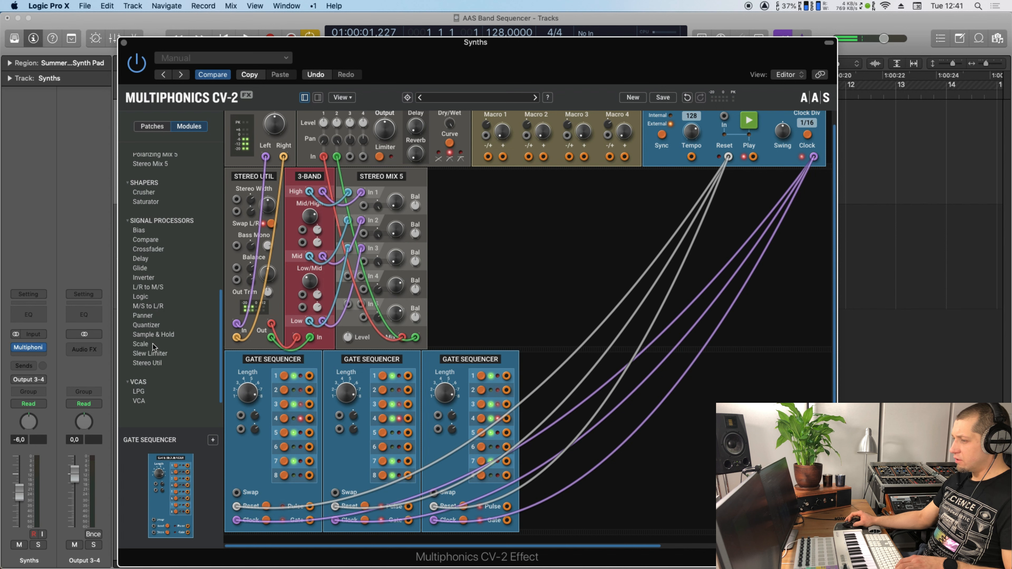
drag(153, 349, 497, 414)
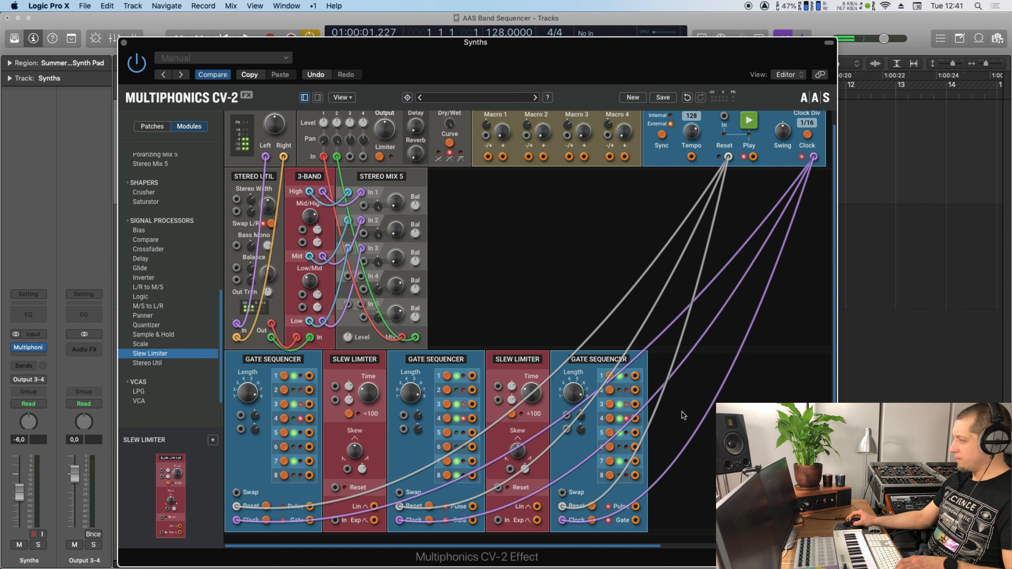
drag(679, 414, 669, 413)
Lower the Skew slightly on each of the three Slew Limiters
mouse_move(354, 450)
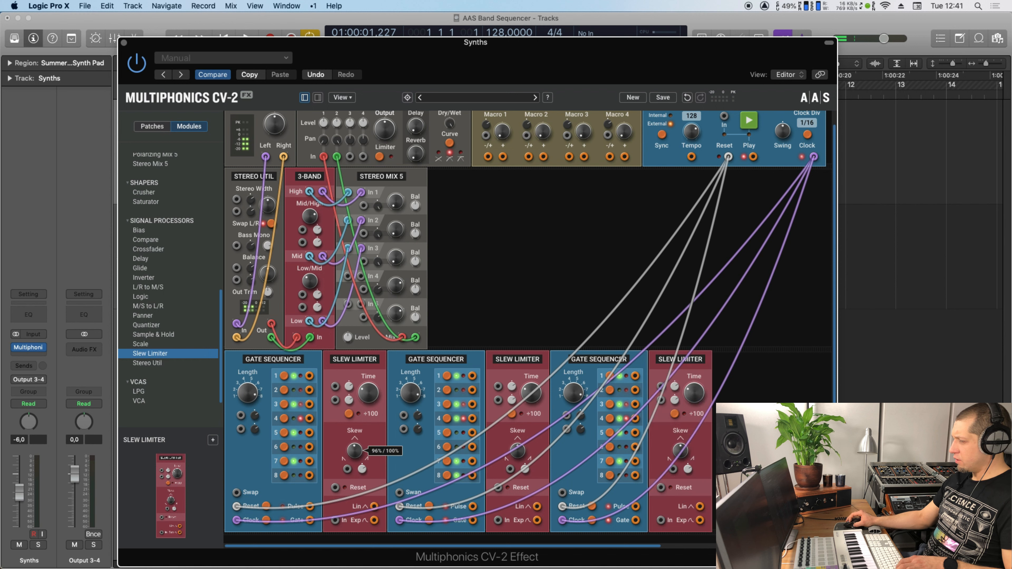
drag(354, 450, 347, 463)
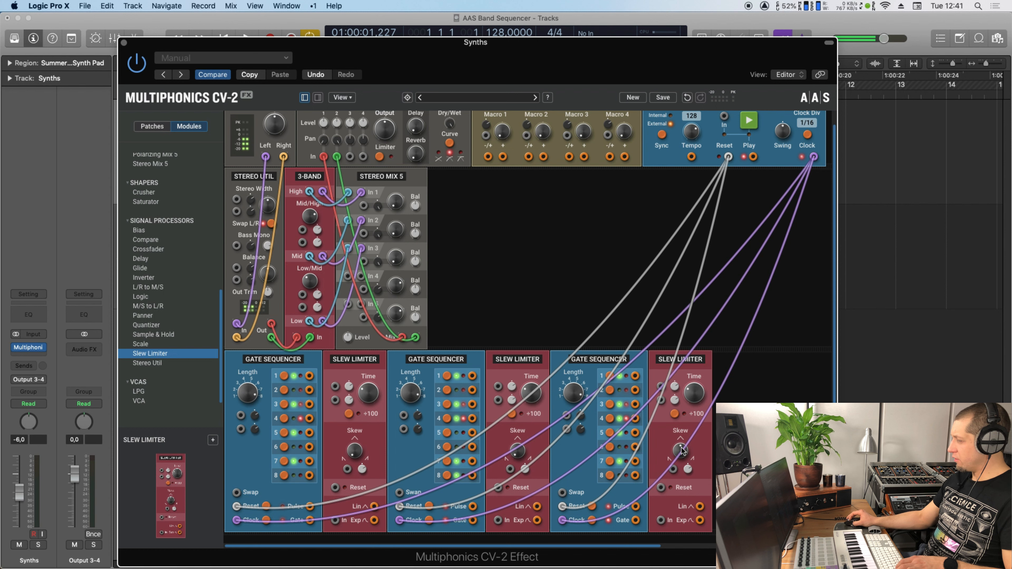
drag(681, 449, 680, 472)
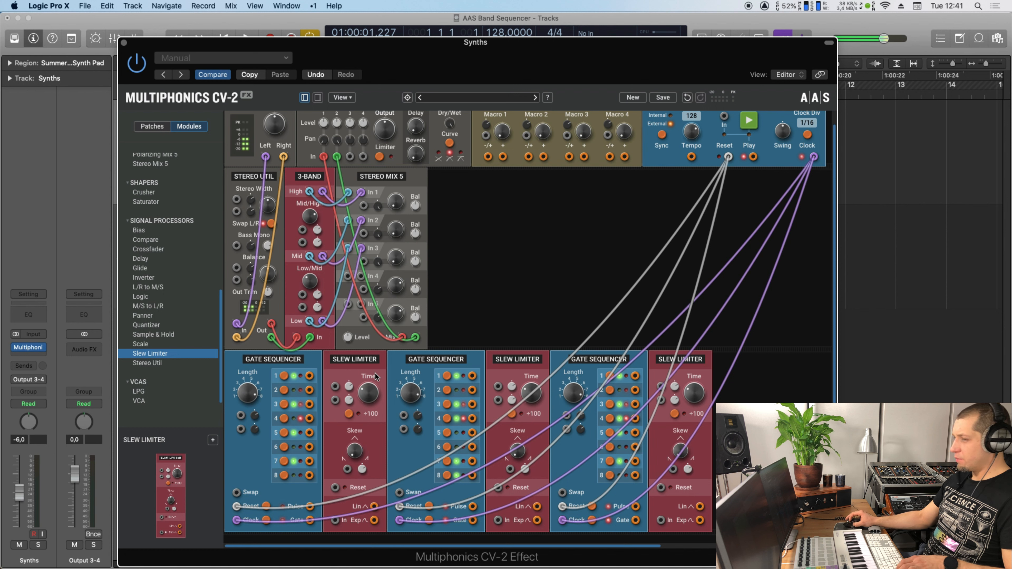
Shorten the Time on all three Slew Limiters, setting the second one's to about 54 ms
drag(368, 387, 367, 389)
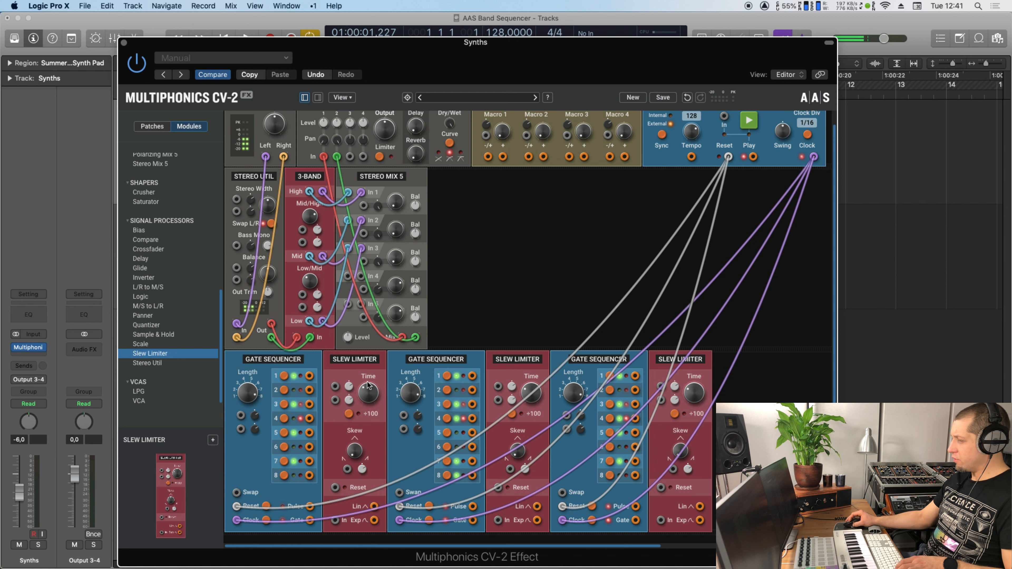
drag(531, 388, 531, 393)
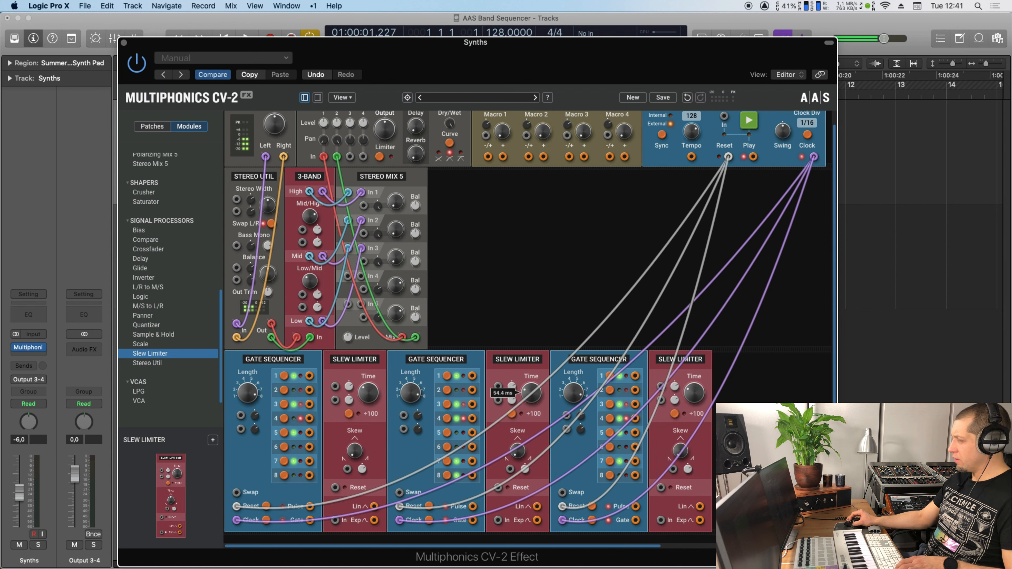
drag(693, 393, 693, 397)
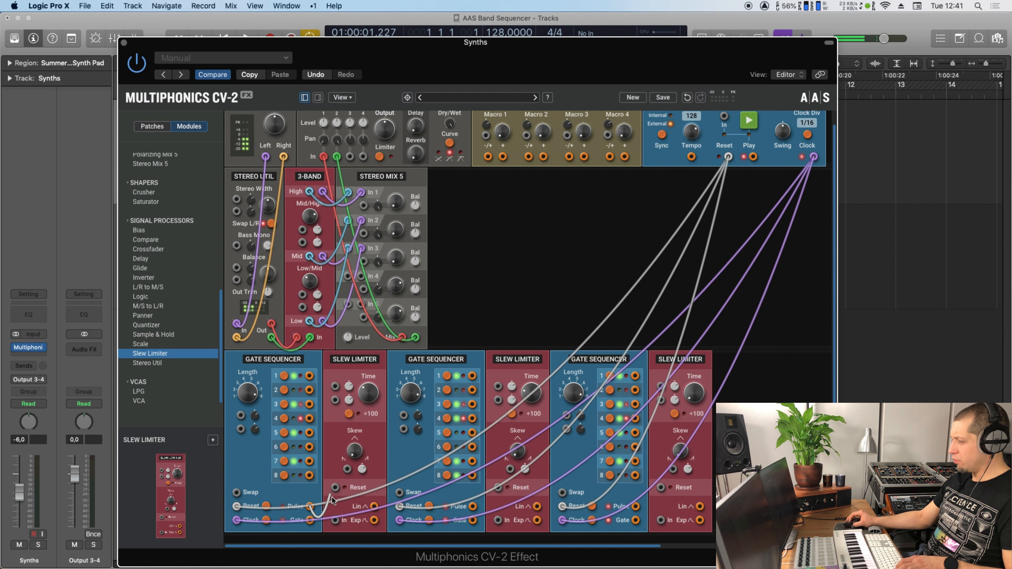
Wire each Gate Sequencer's Pulse into its Slew Limiter, and the three Exp outputs to the level modulation of Stereo Mix 5 inputs 3, 2 and 1
drag(332, 498, 336, 520)
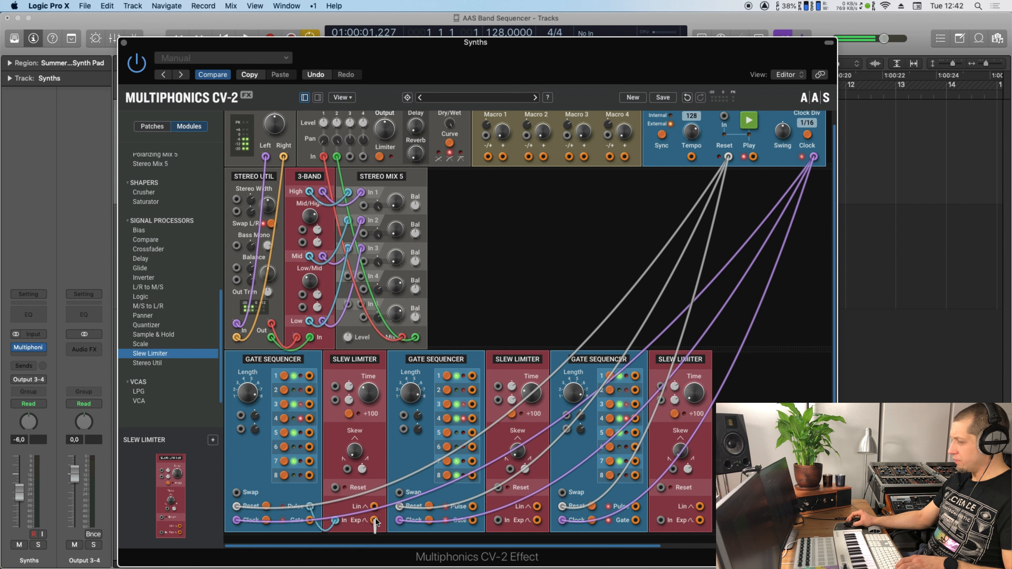
drag(376, 518, 364, 261)
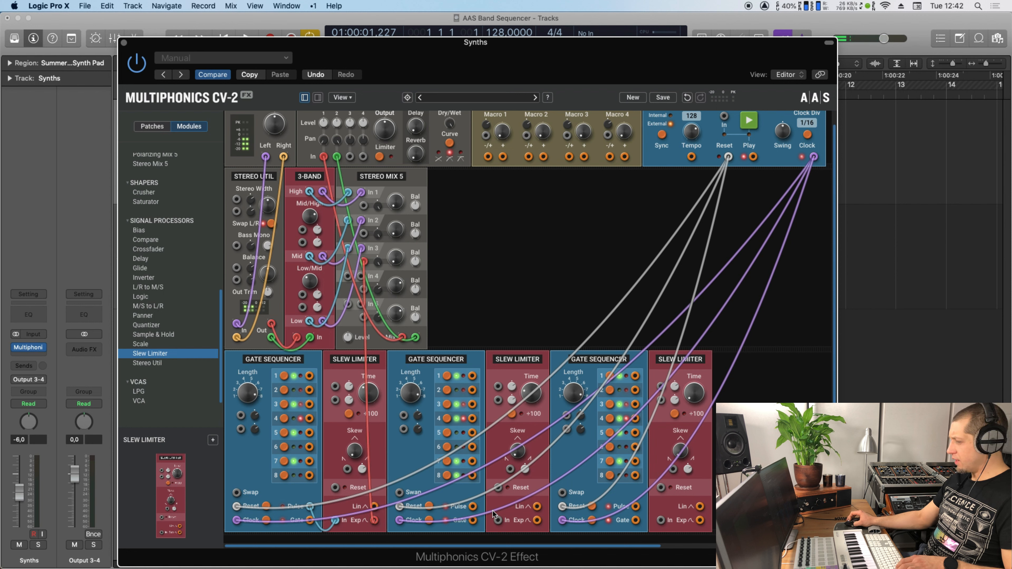
drag(473, 506, 364, 234)
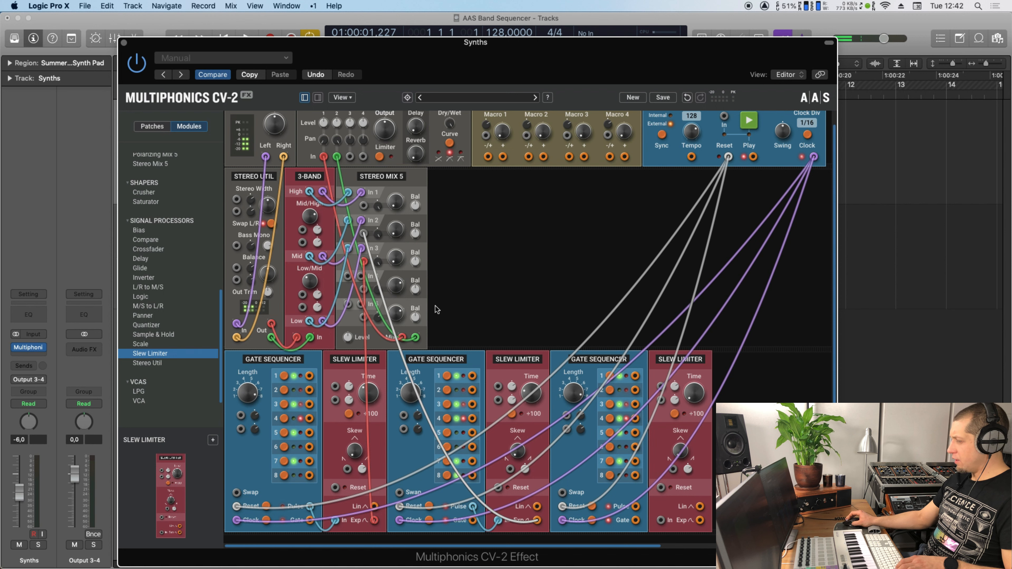
drag(636, 506, 364, 206)
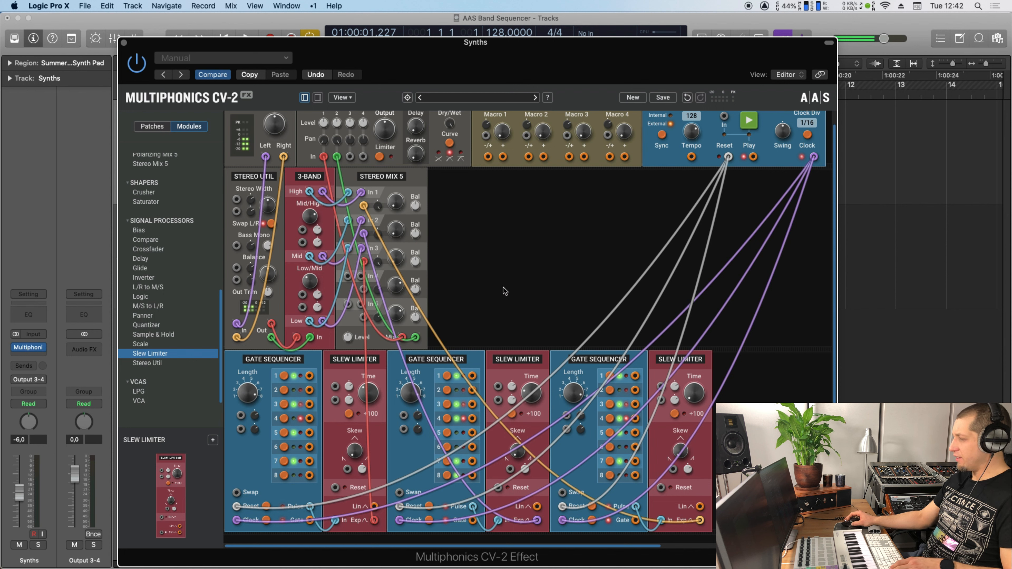
Play the loop and fine-tune the level modulation amounts of Stereo Mix 5 inputs 1, 2 and 3, keeping them close to 0%
key(space)
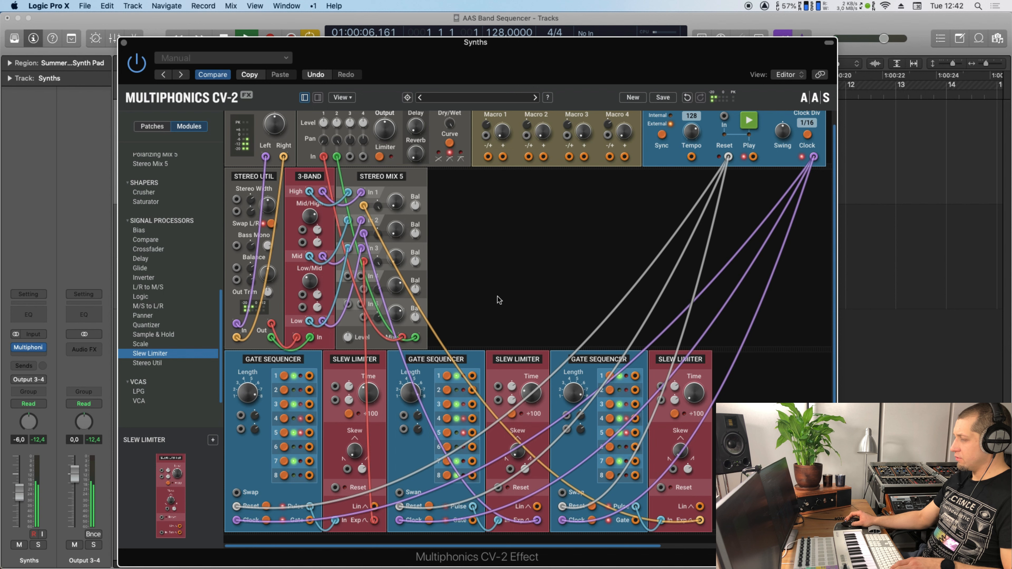
mouse_move(377, 234)
mouse_down()
mouse_move(377, 251)
mouse_move(378, 233)
mouse_up()
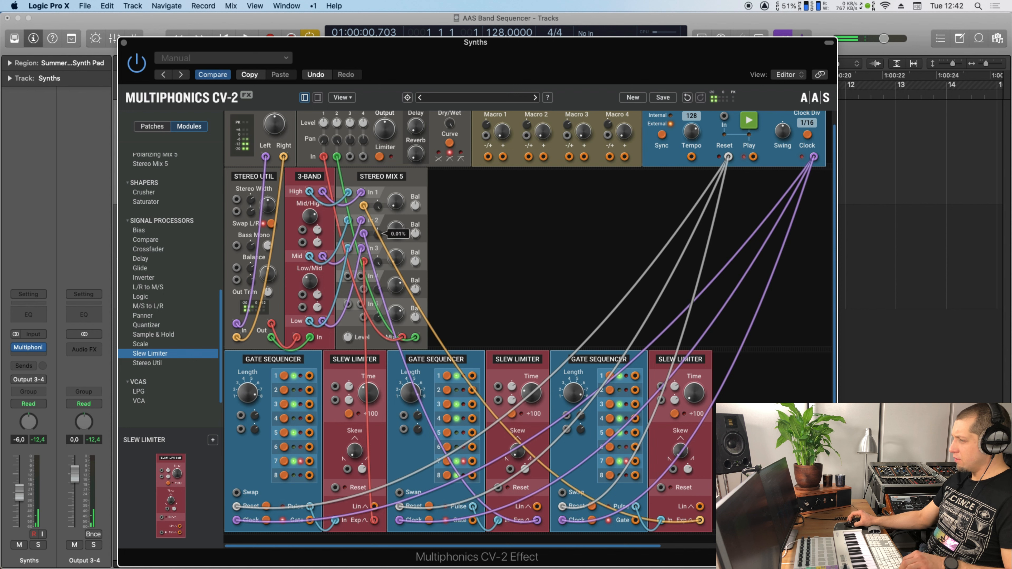
click(378, 205)
mouse_move(377, 205)
mouse_down()
mouse_move(377, 215)
mouse_move(372, 207)
mouse_up()
key(space)
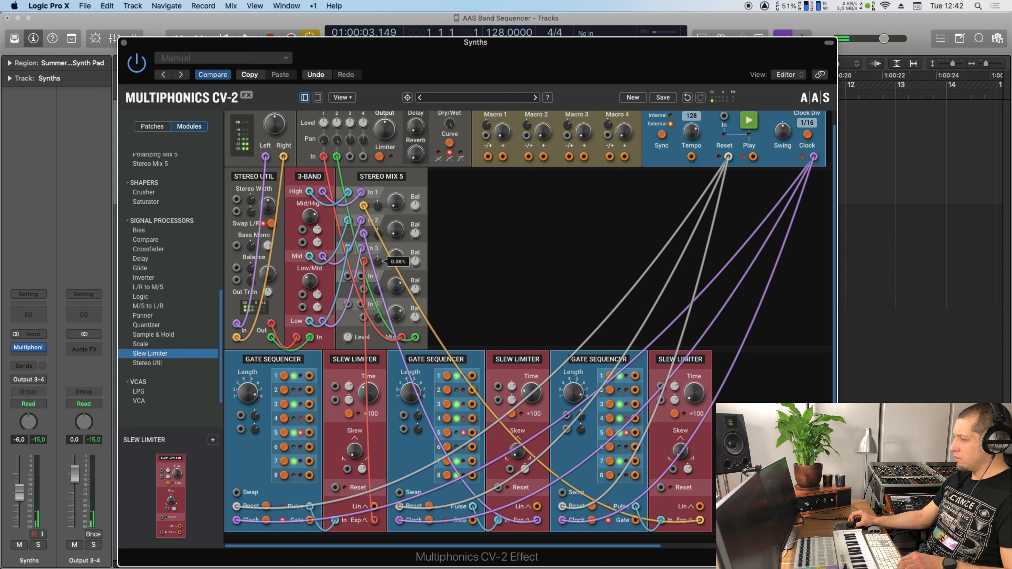
drag(377, 233, 380, 234)
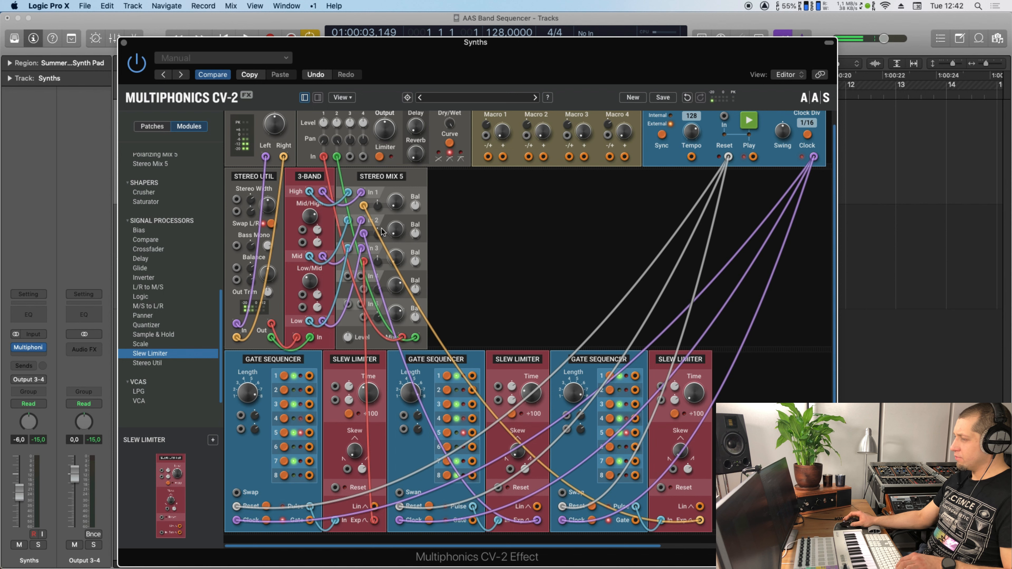
Audition the loop while readjusting the level modulation amounts of Stereo Mix 5 inputs 1, 2 and 3, bringing input 2's to about 60%
key(space)
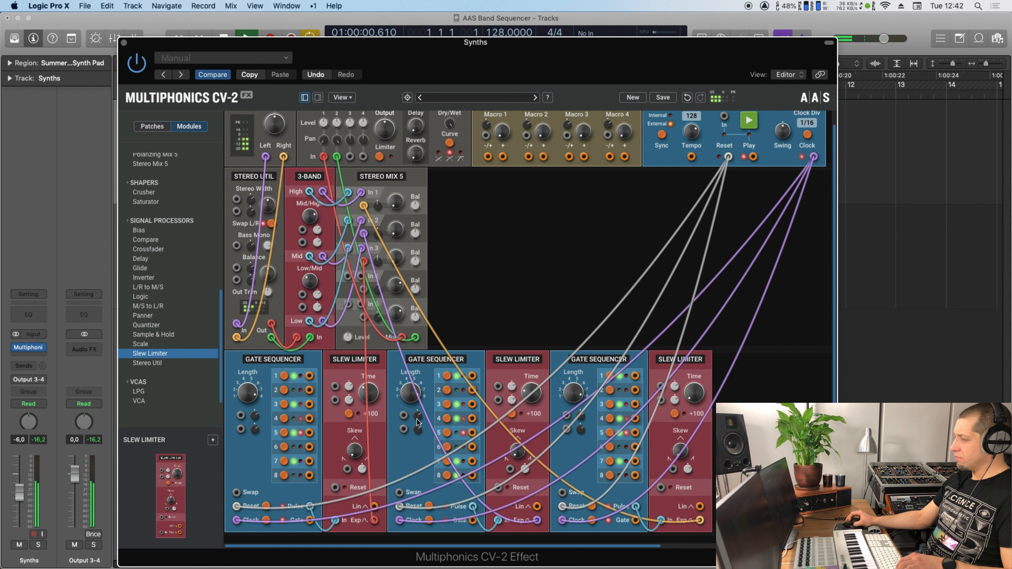
key(space)
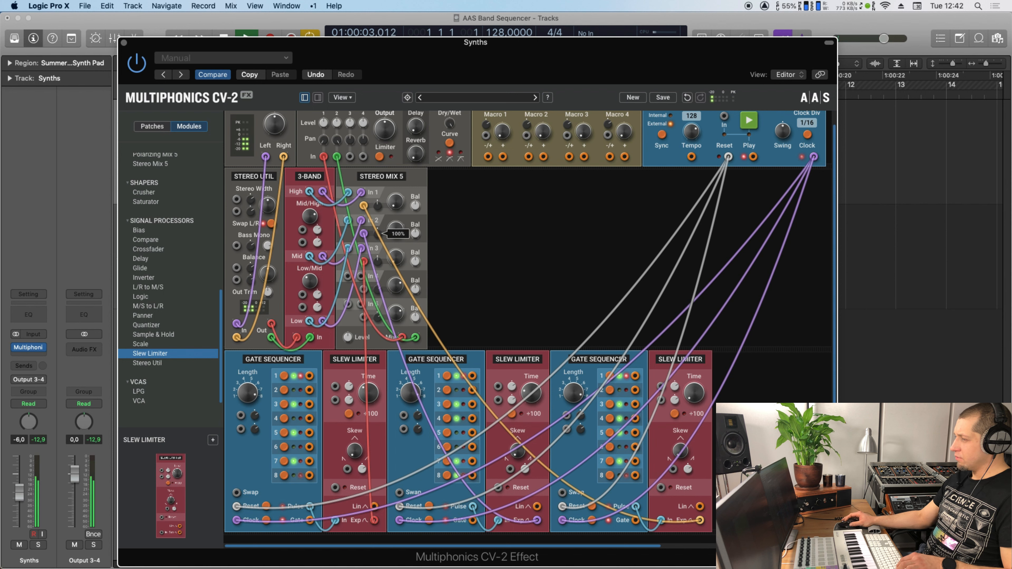
drag(377, 234, 376, 240)
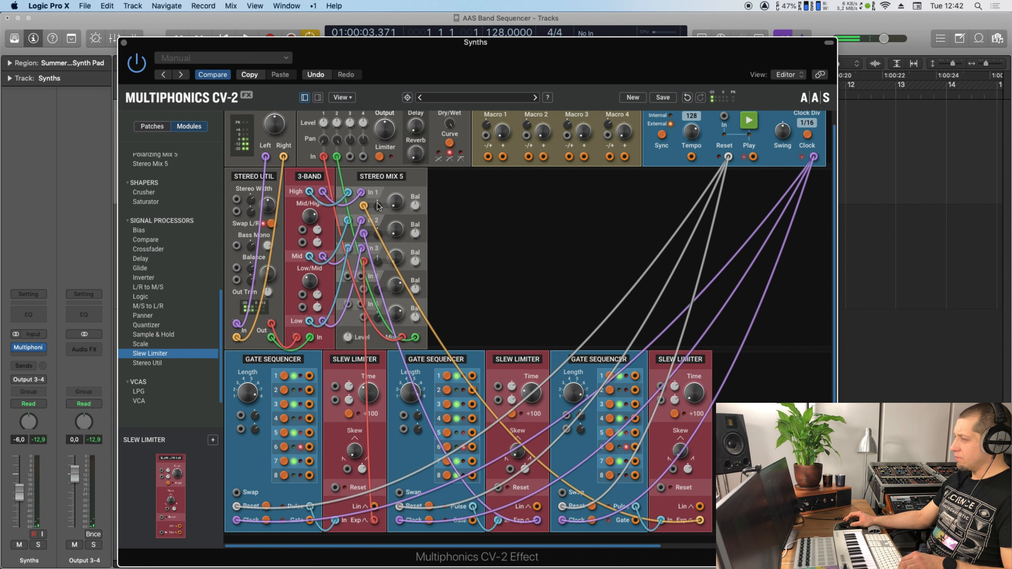
key(space)
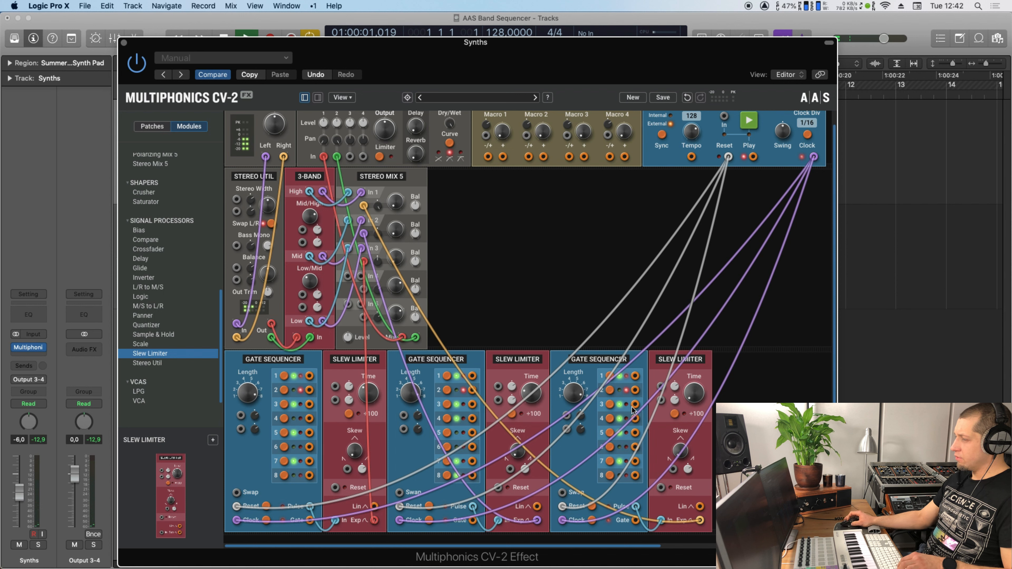
drag(378, 206, 377, 206)
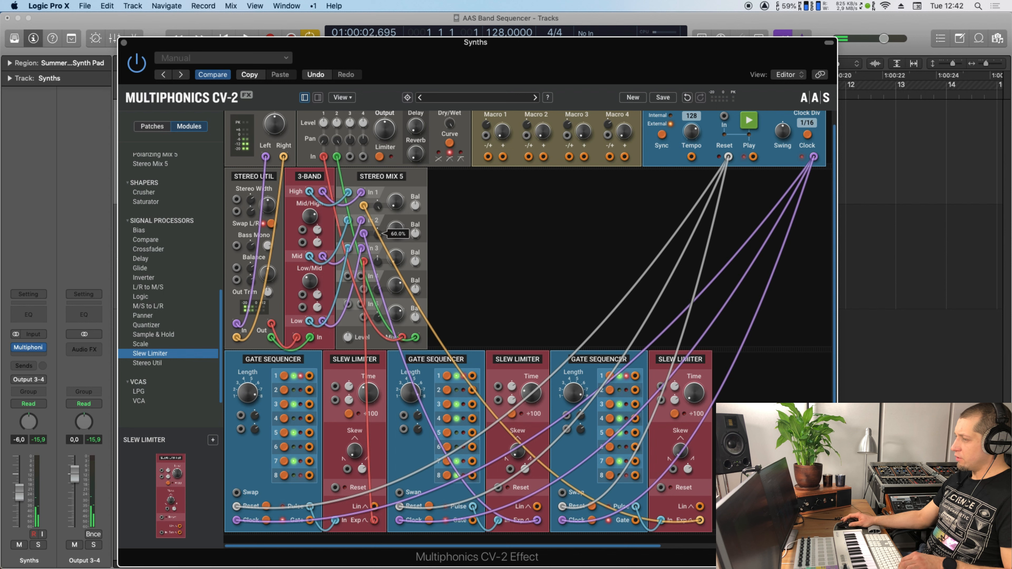
drag(377, 261, 377, 259)
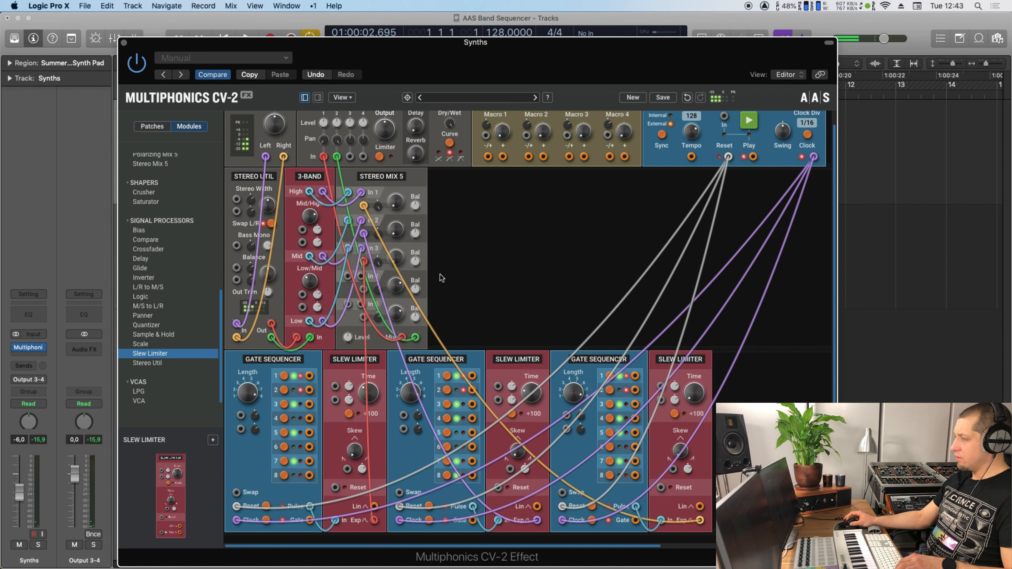
key(space)
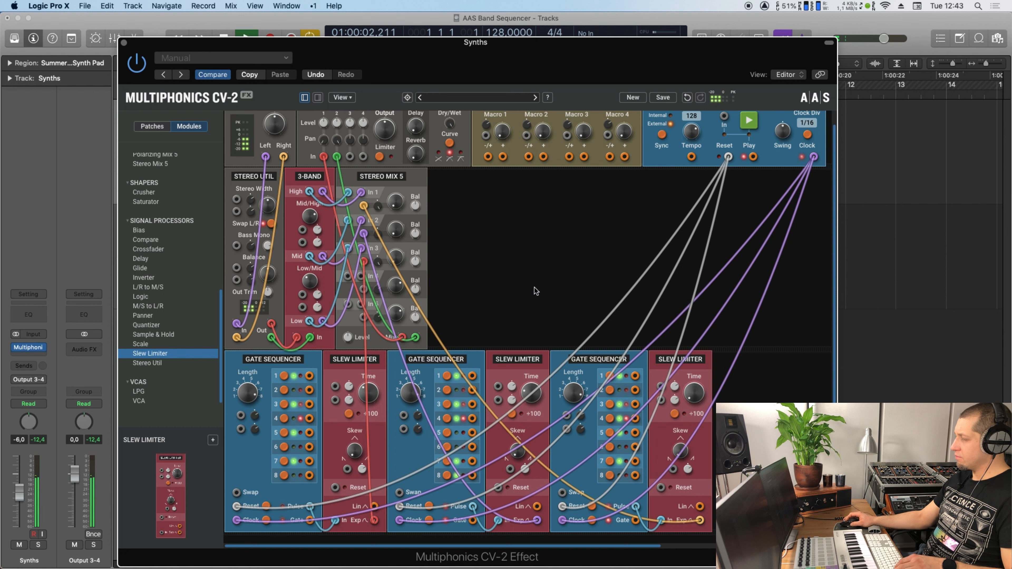
key(space)
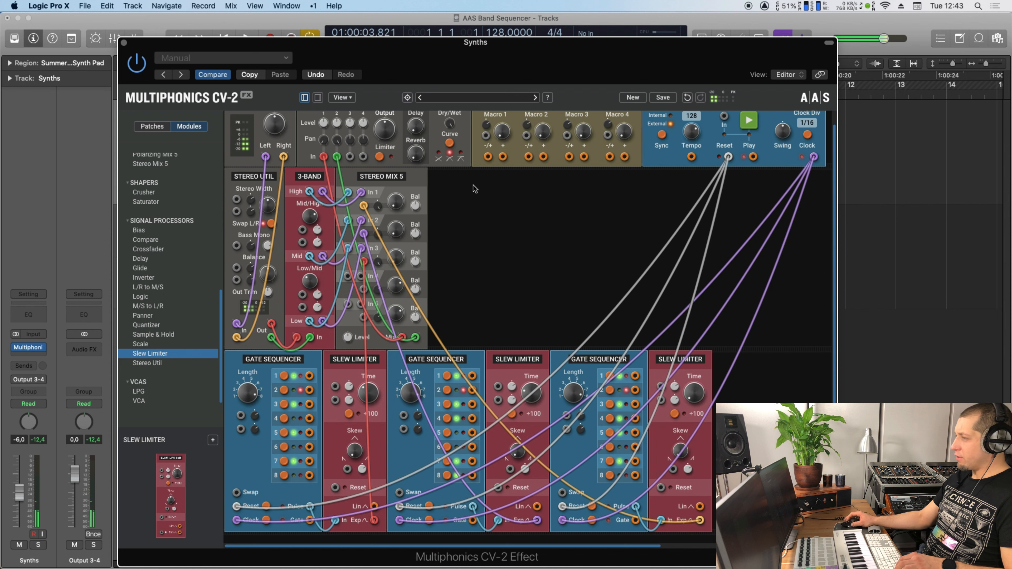
Wire Macro 1's -/+ output to the Time modulation input of all three Slew Limiters and sweep Macro 1 during playback
drag(487, 157, 336, 385)
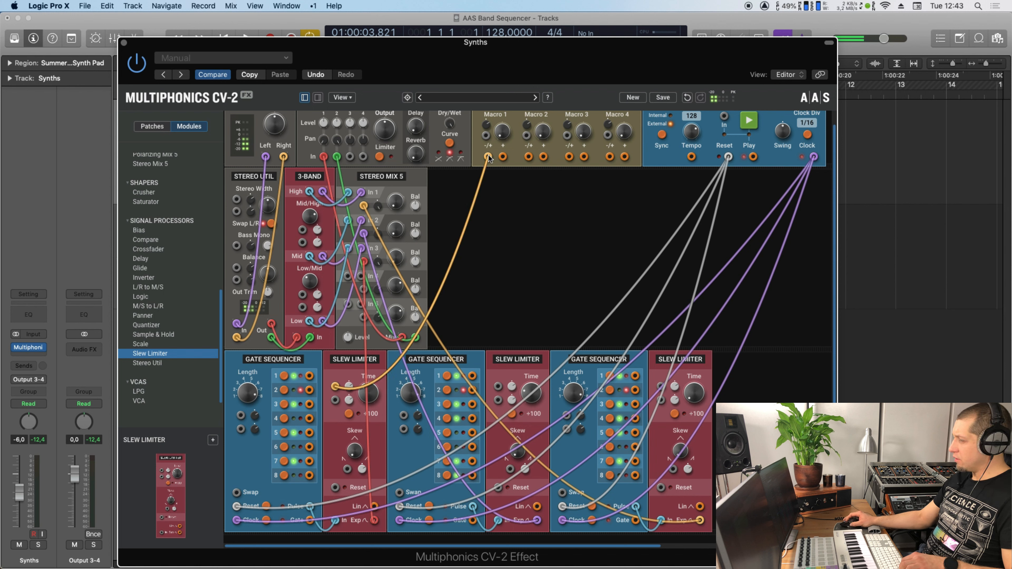
drag(488, 157, 497, 386)
drag(673, 378, 660, 386)
key(space)
drag(507, 133, 507, 71)
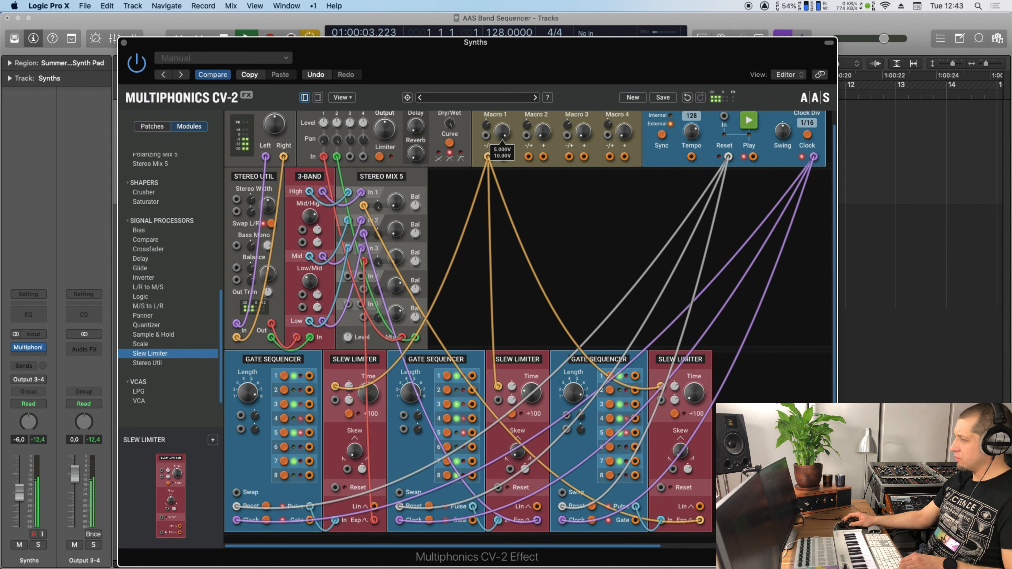
drag(507, 114, 508, 133)
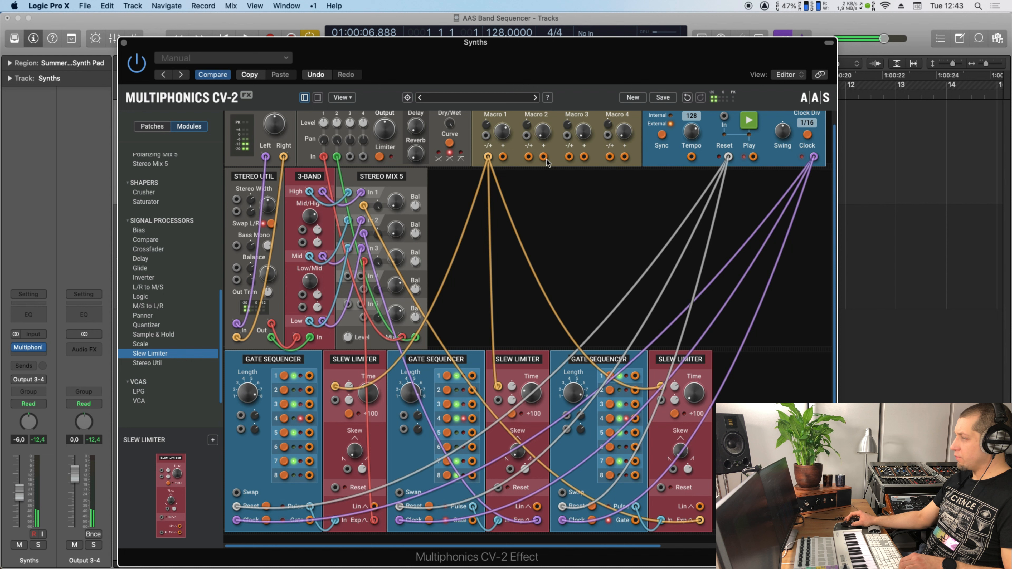
Wire Macro 2's + output to the Skew modulation input of all three Slew Limiters and adjust Macros 2 and 1 to audition it
drag(543, 157, 346, 471)
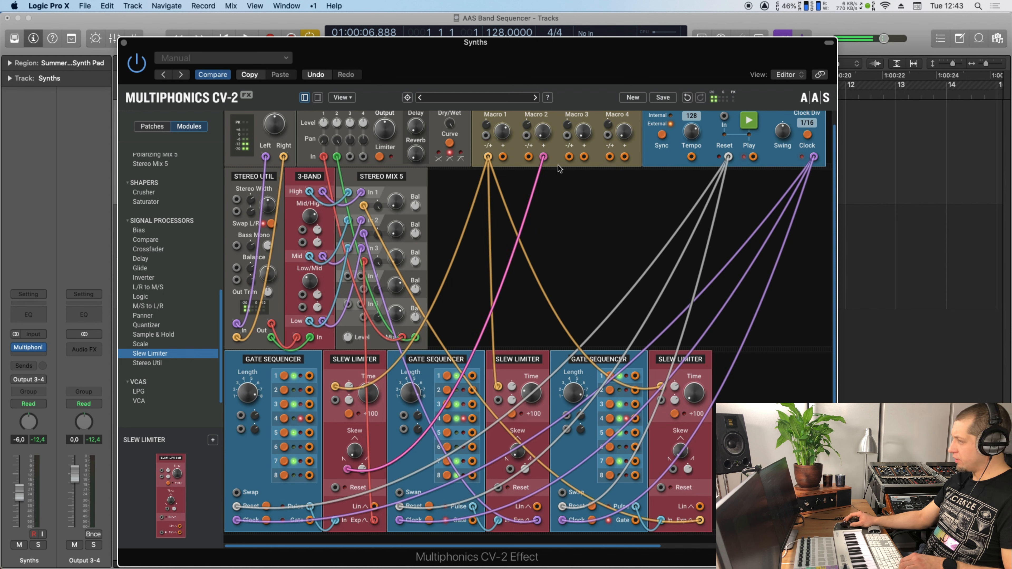
drag(543, 156, 510, 468)
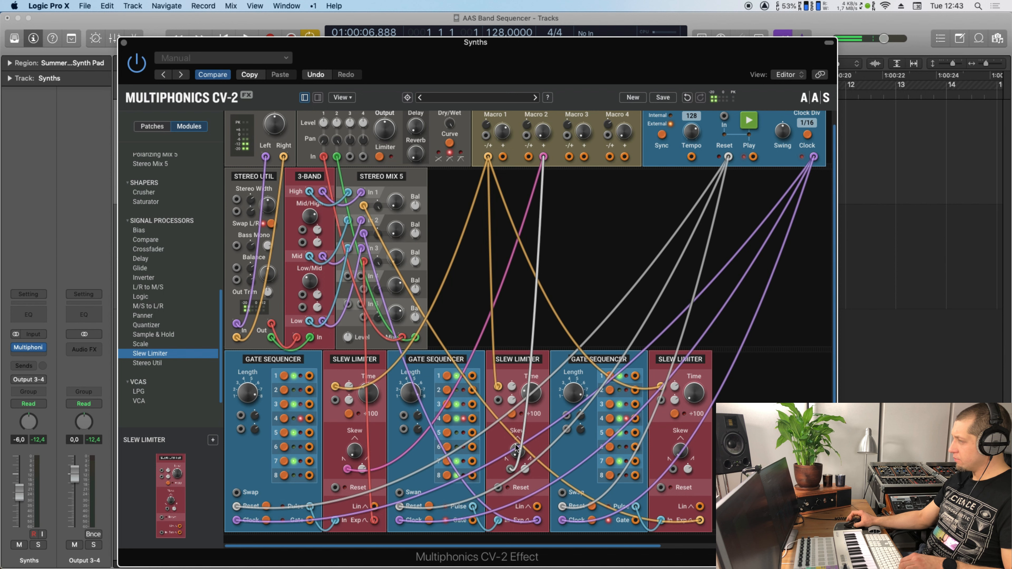
drag(543, 157, 673, 470)
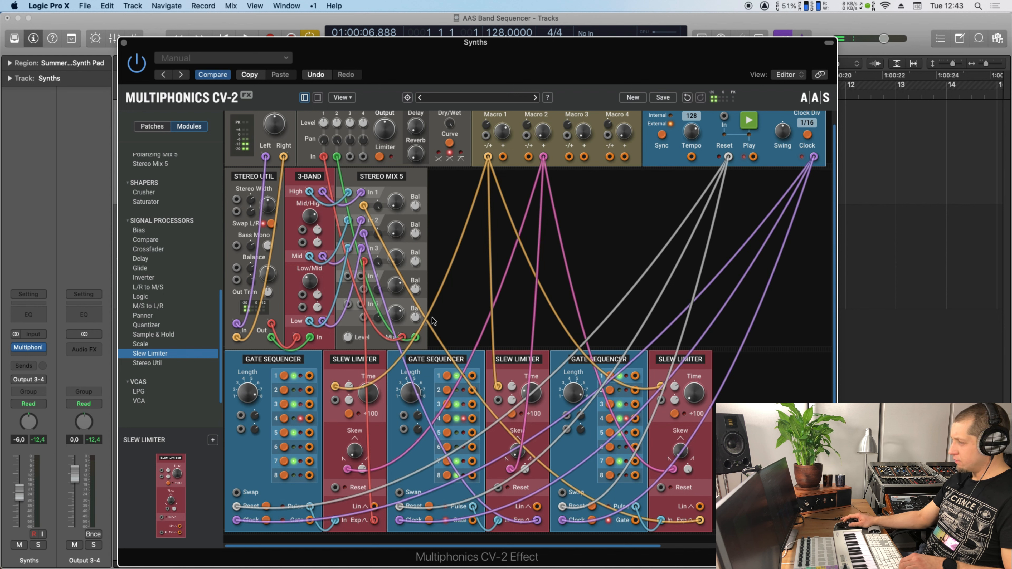
key(space)
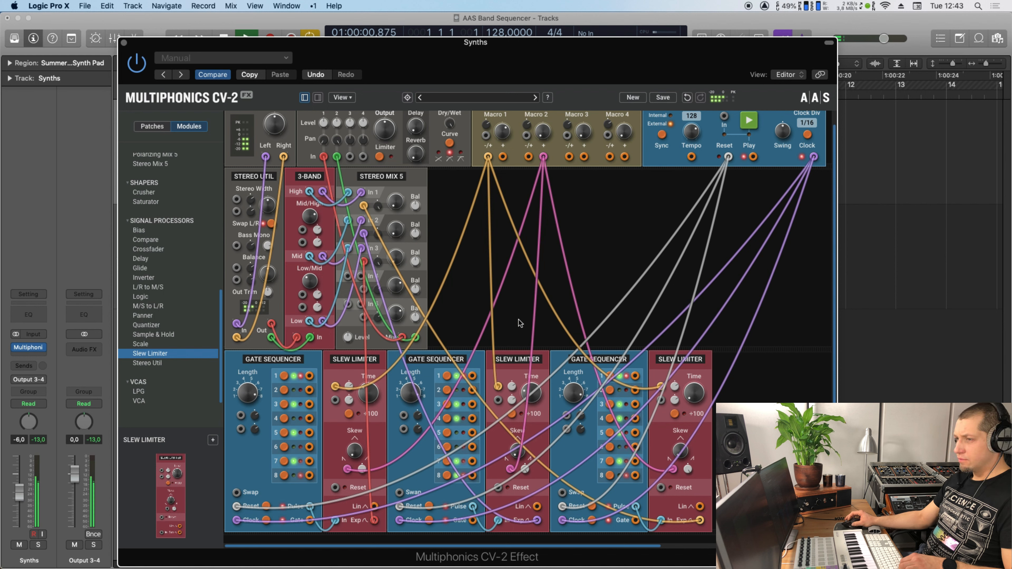
mouse_move(542, 132)
mouse_down()
mouse_move(543, 113)
mouse_move(513, 123)
mouse_move(542, 138)
mouse_move(542, 151)
mouse_up()
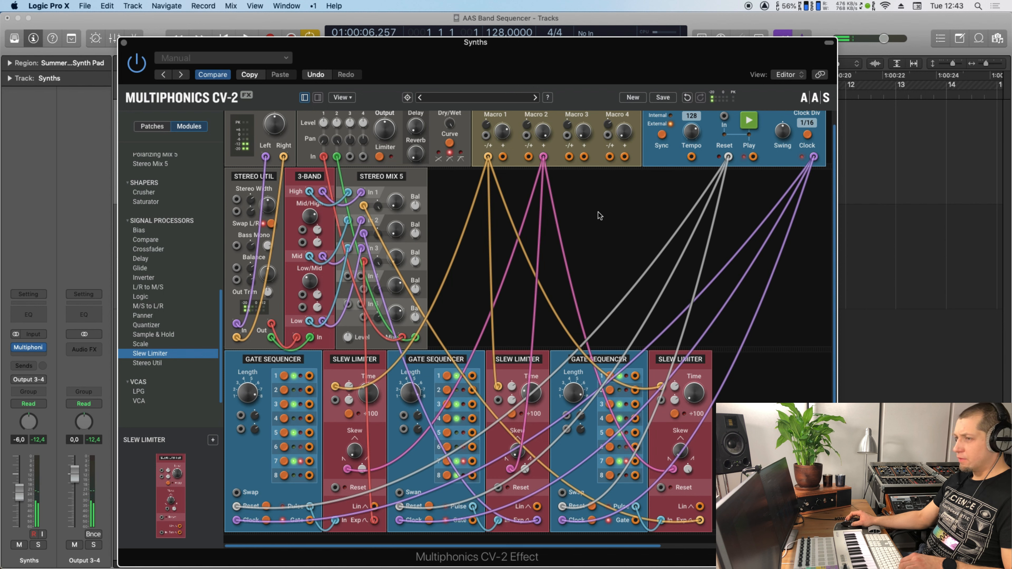
drag(499, 137, 499, 138)
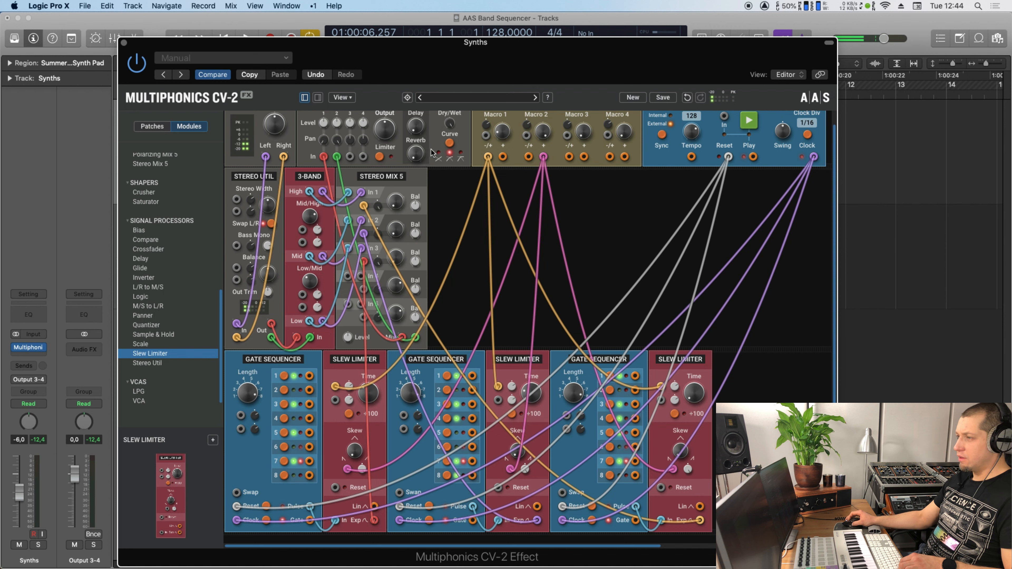
Insert a VCA on each side of Stereo Mix 5 and route the 3-Band's Low outputs through the first VCA into mixer input 3
drag(139, 402, 335, 229)
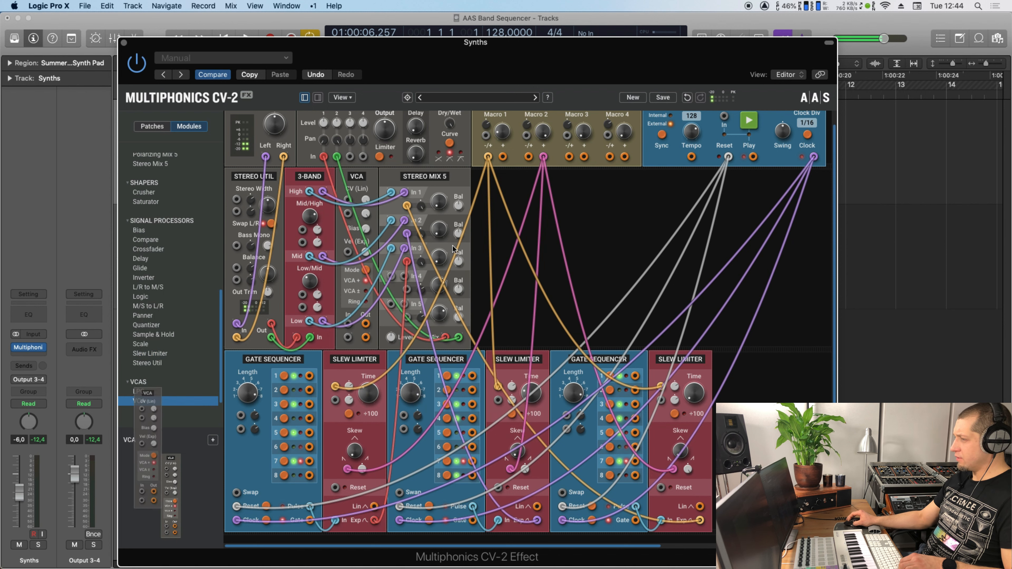
drag(139, 400, 464, 241)
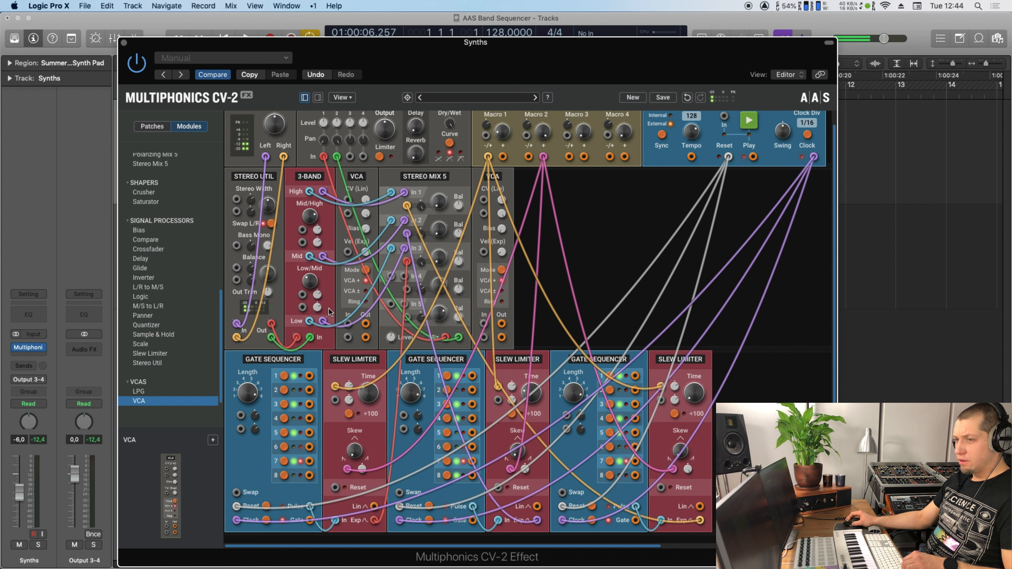
drag(311, 326, 390, 249)
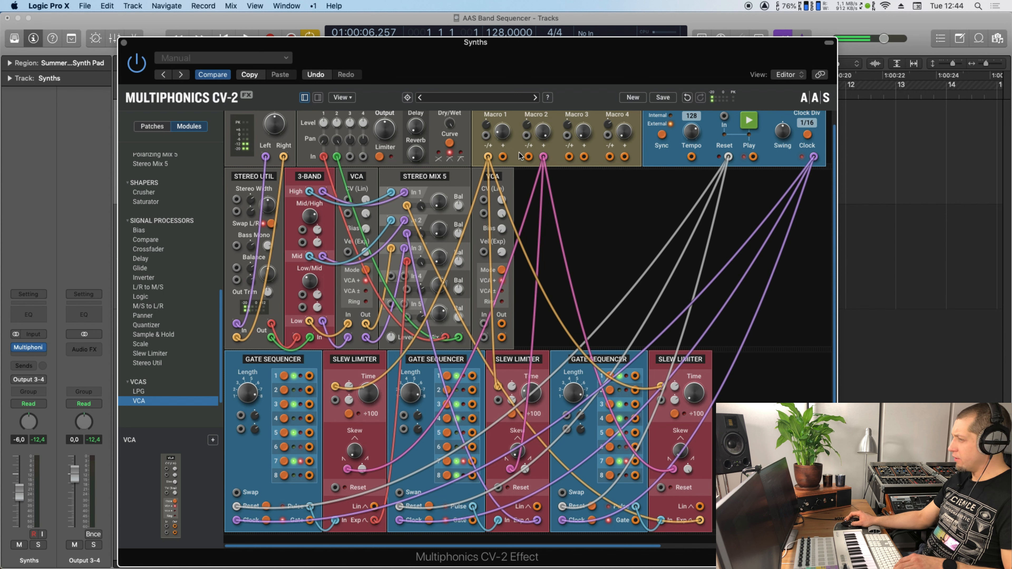
Wire Macro 1's + output to the first VCA's CV (Lin) input, raise its Bias to about 7.7 V, and audition with Macro 1
drag(410, 211, 374, 193)
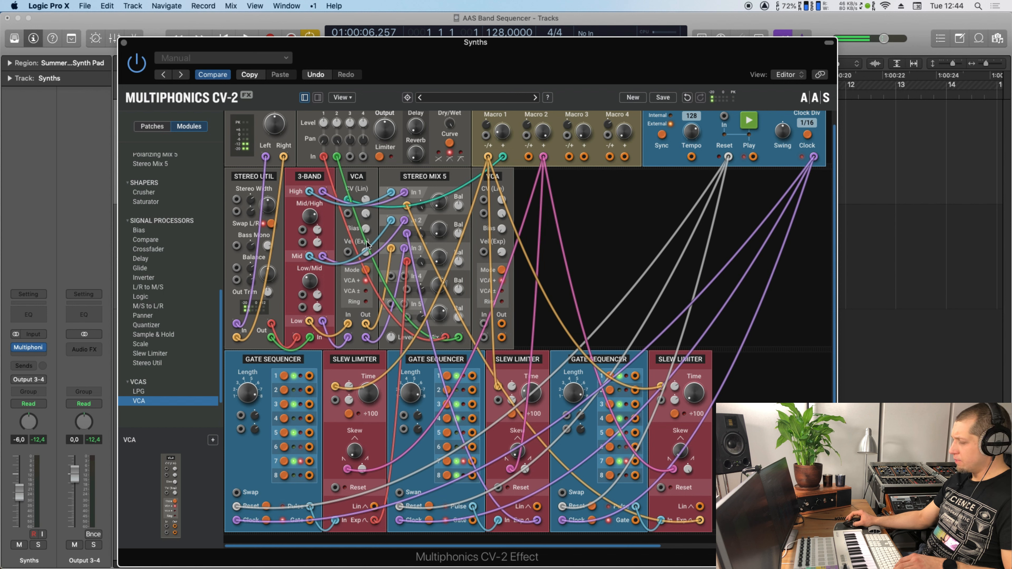
drag(365, 230, 366, 223)
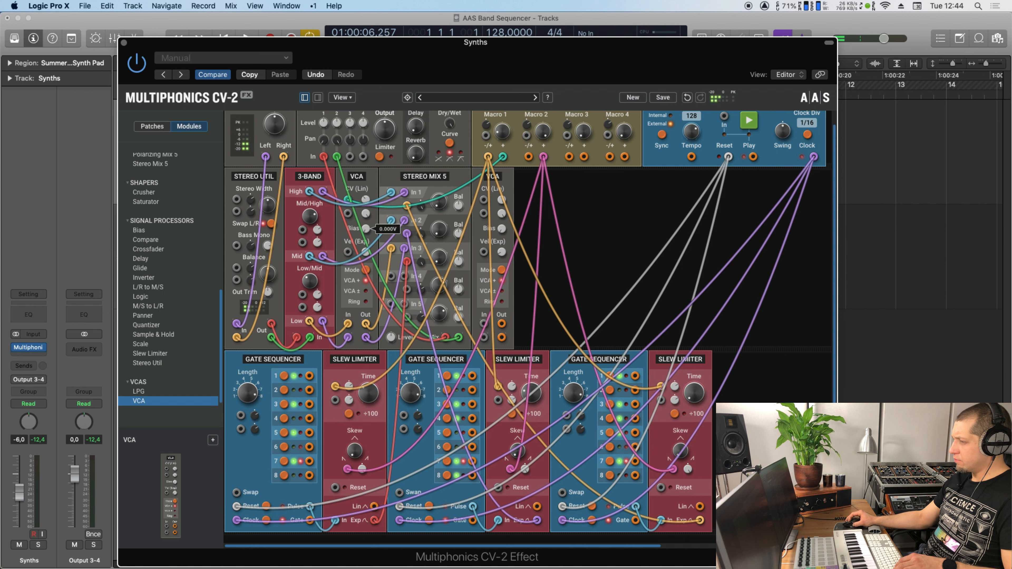
key(space)
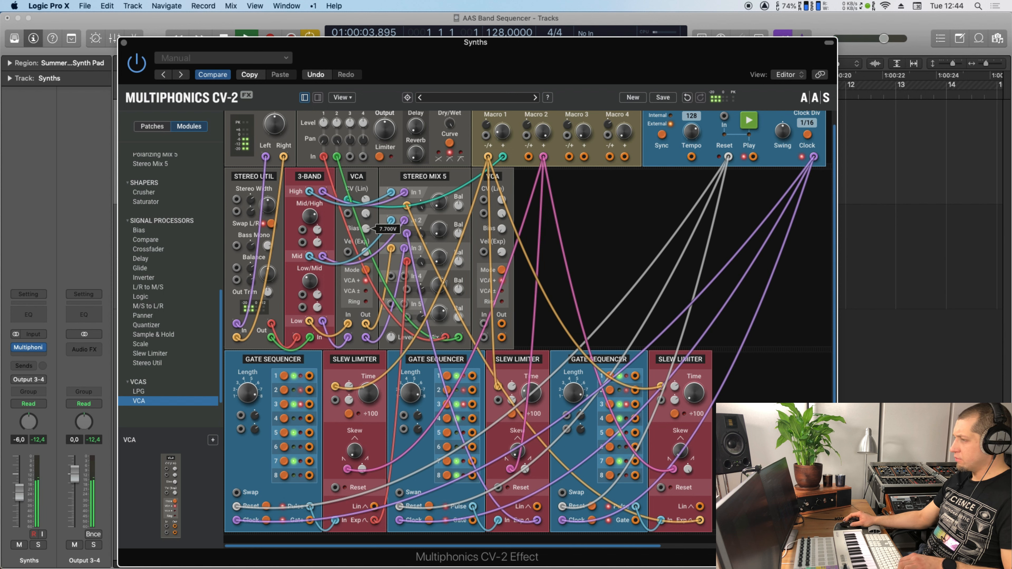
drag(500, 122, 500, 116)
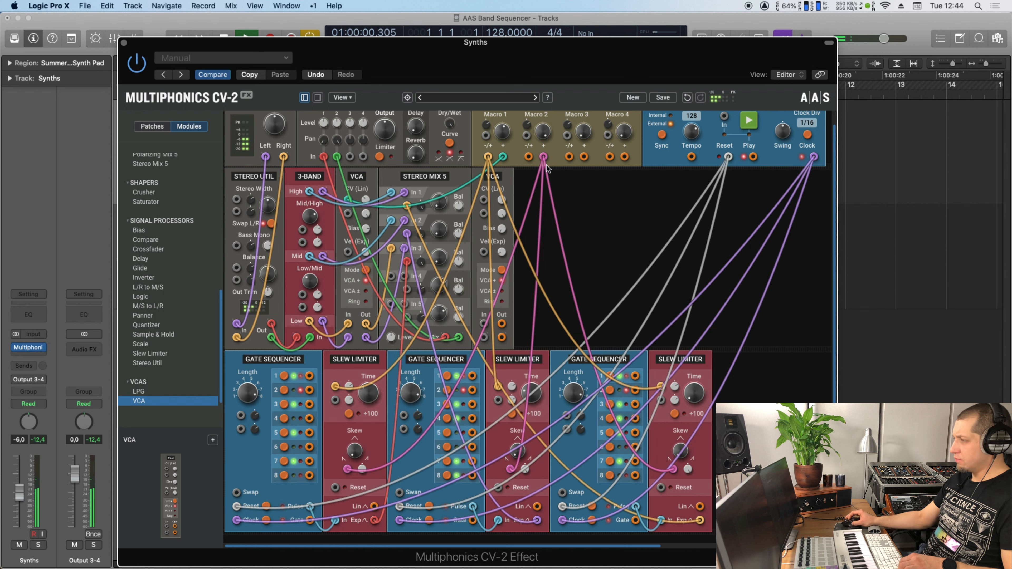
key(space)
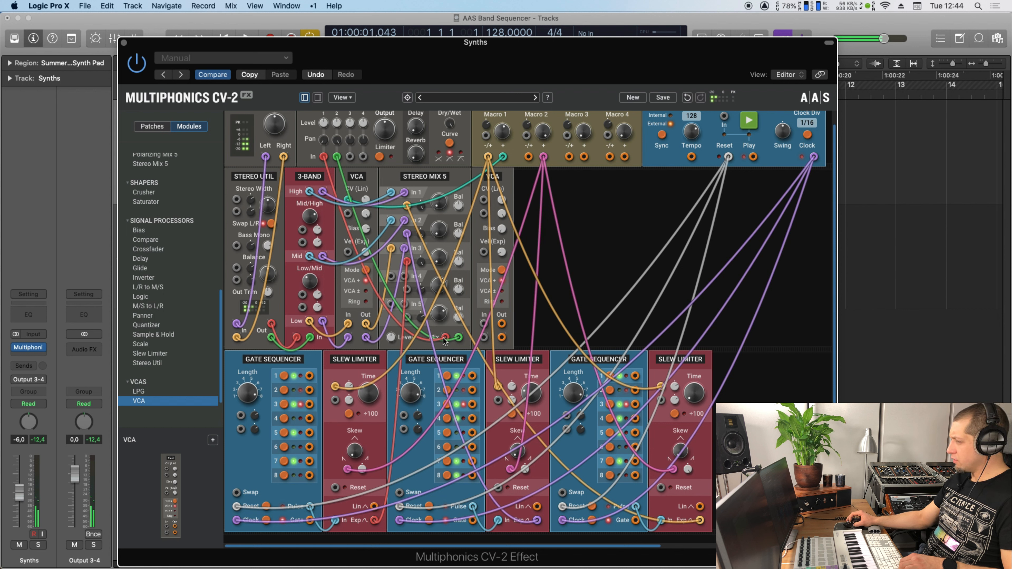
Route Stereo Mix 5's output through the second VCA to the main inputs and wire Macro 2's + output to its CV (Lin) input
drag(480, 317, 483, 338)
mouse_move(326, 153)
mouse_down()
mouse_move(354, 208)
mouse_move(324, 157)
mouse_up()
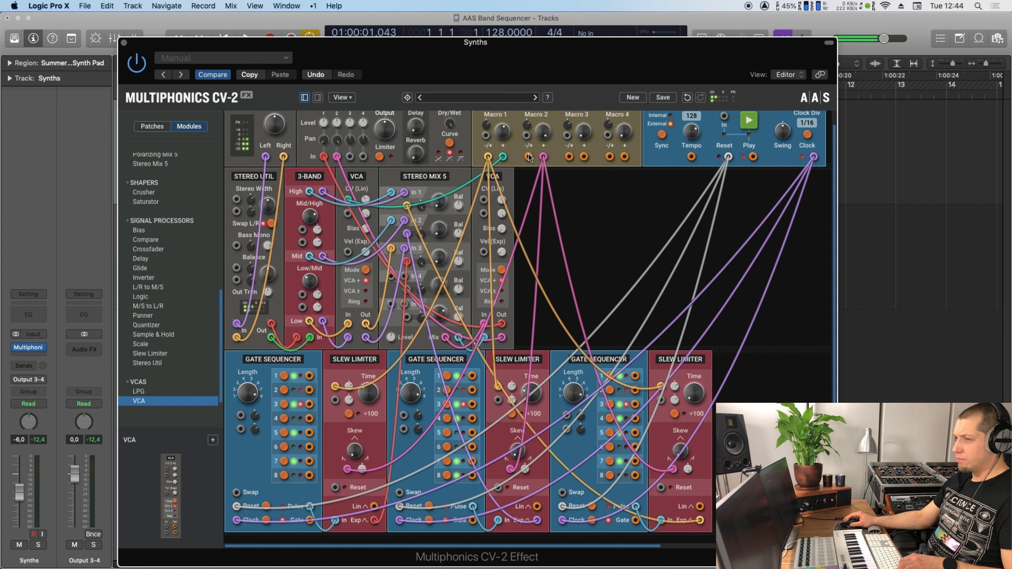
drag(543, 157, 504, 241)
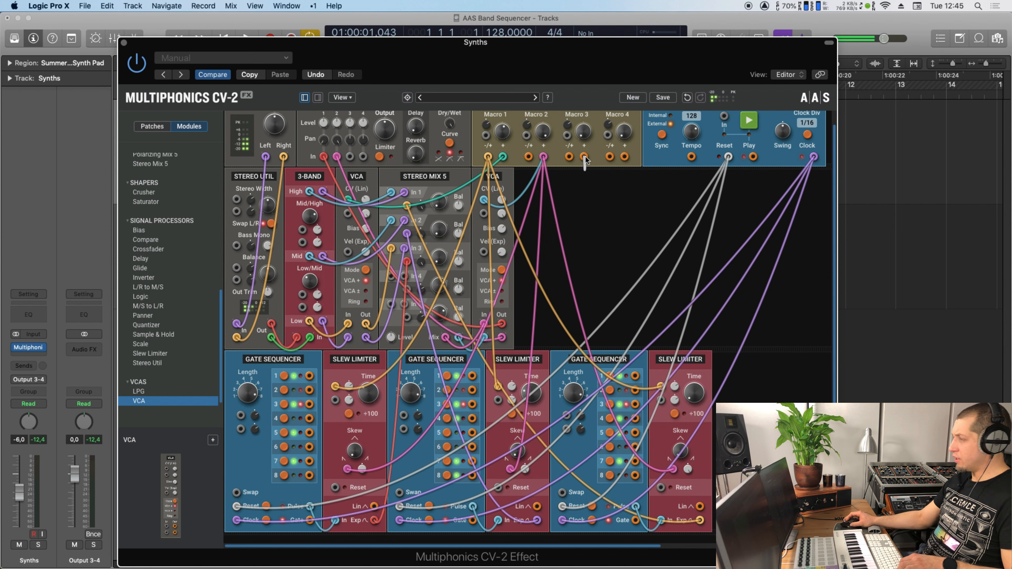
Wire Macro 3's -/+ output to Stereo Util's Stereo Width modulation, adjust the modulation amount, and turn the macros during playback
drag(477, 196, 237, 202)
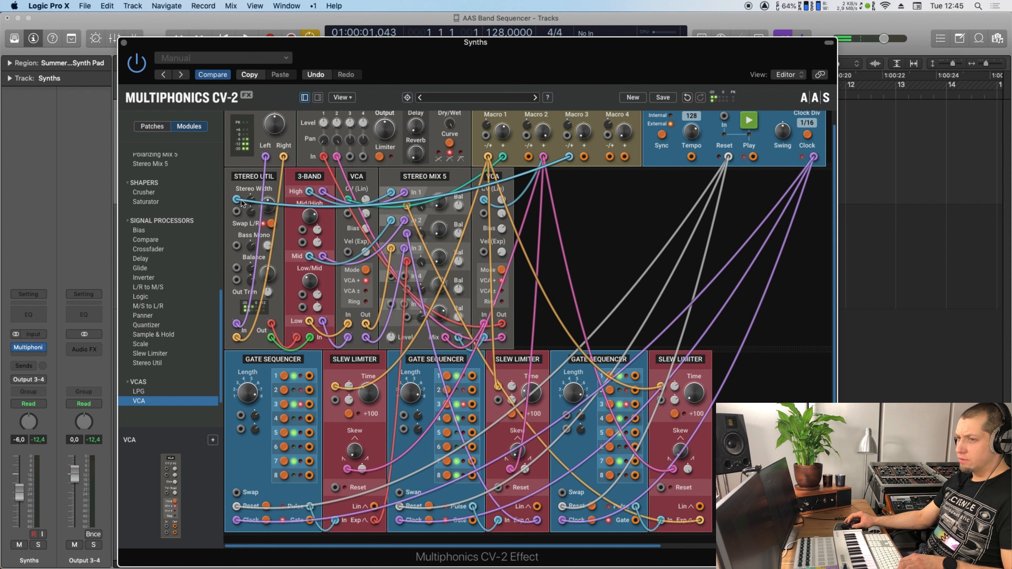
drag(251, 200, 251, 198)
key(space)
drag(583, 131, 501, 124)
Move the plug-in window out of the way, unmute the Beats track, and loop playback over the Downshift Synth Lead region
drag(435, 52, 486, 307)
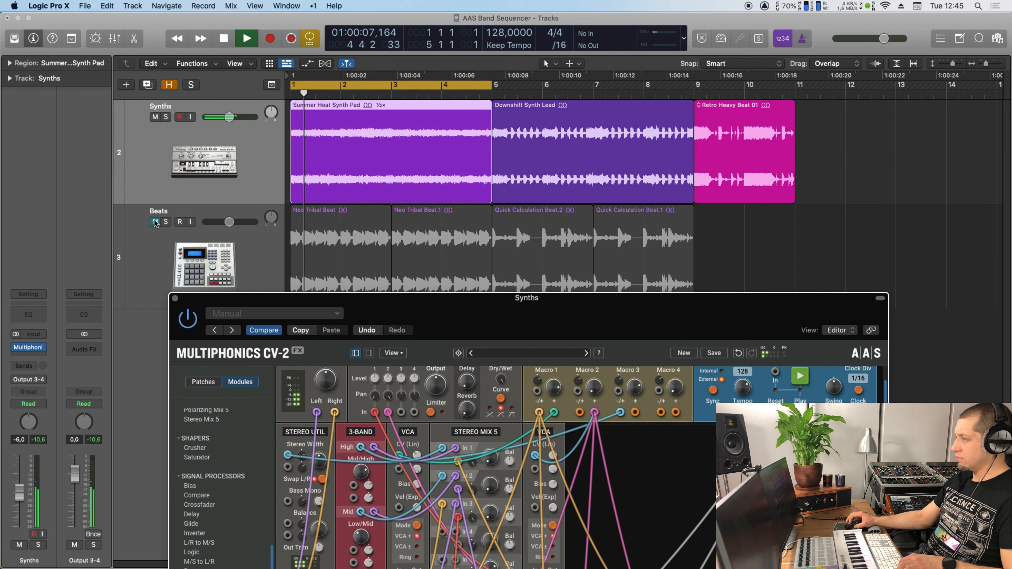
click(156, 223)
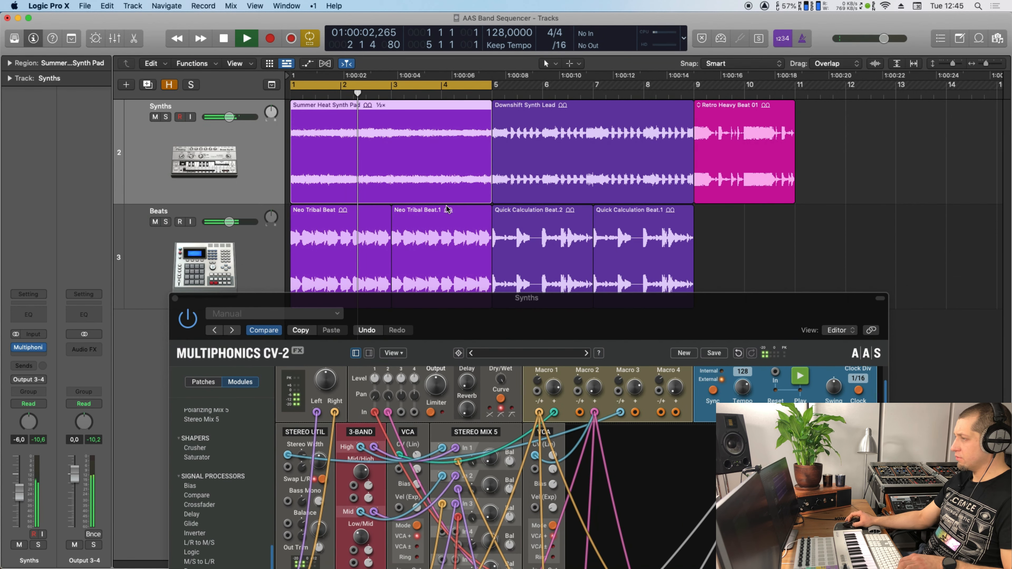
click(552, 169)
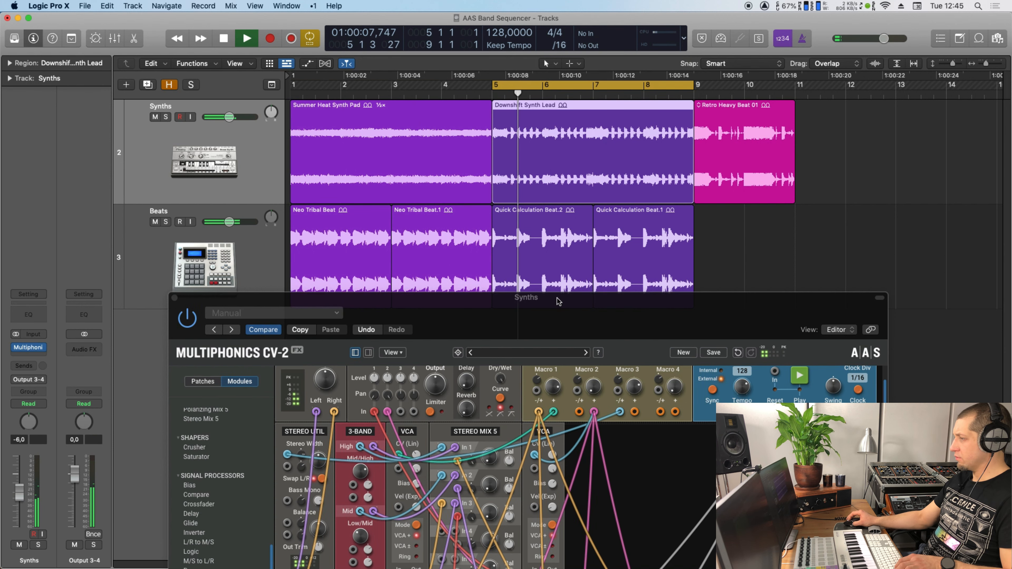
drag(559, 301, 516, 78)
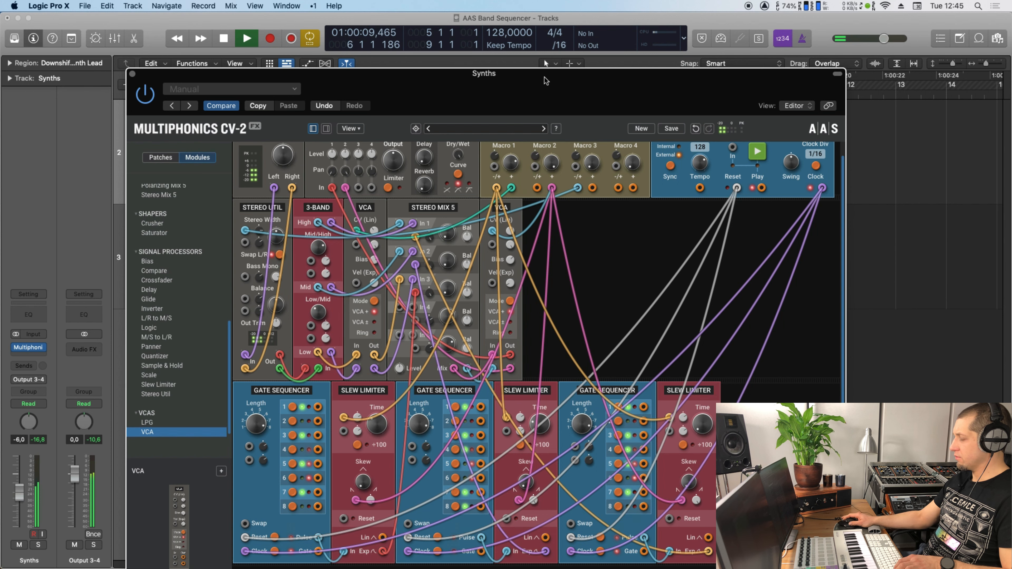
Uncover the Synths track and loop playback over the Retro Heavy Beat 01 region to hear the macros on it
drag(546, 79, 506, 223)
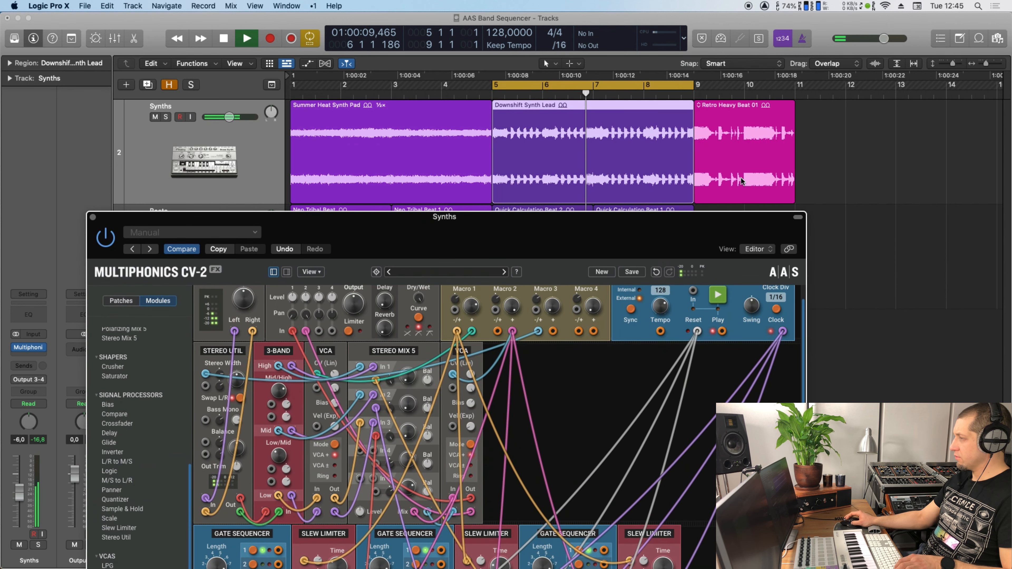
key(space)
click(746, 166)
key(space)
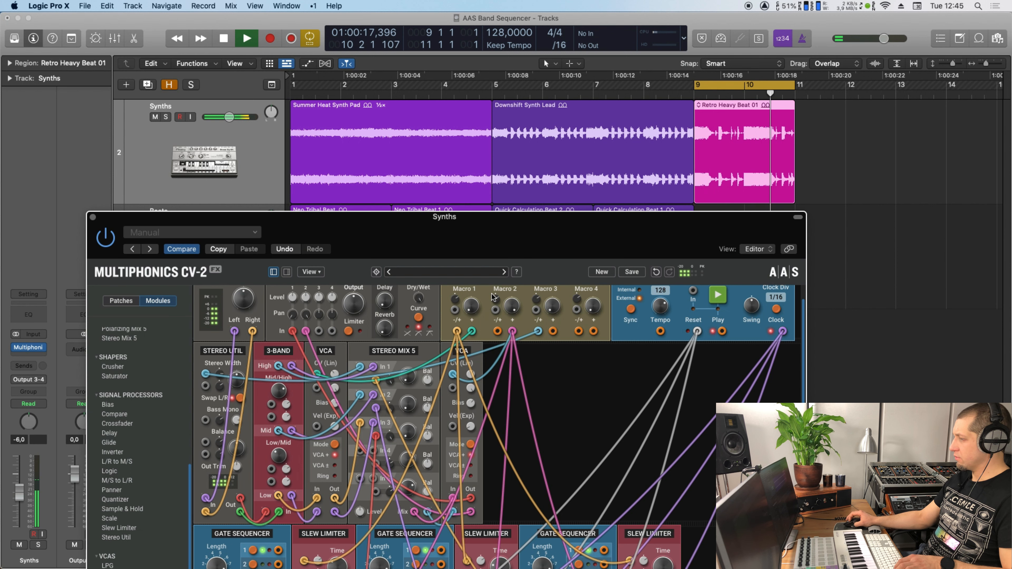
mouse_move(470, 306)
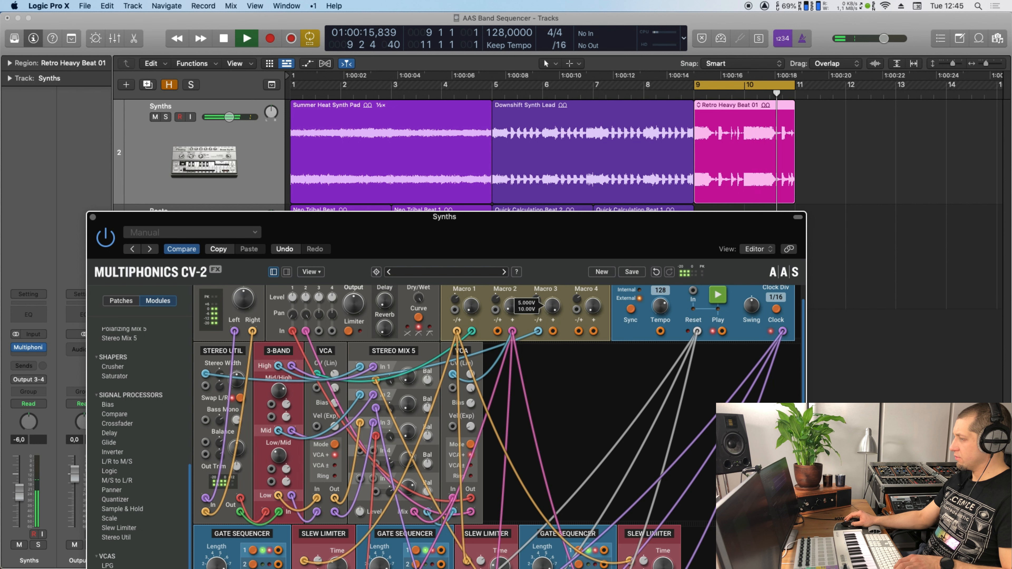
mouse_move(418, 300)
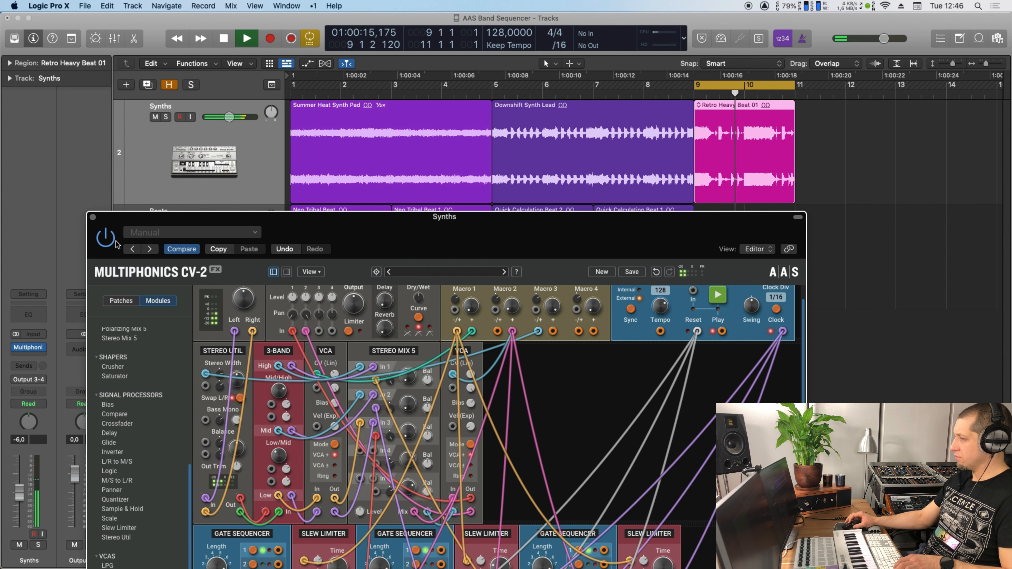
Bypass the Multiphonics CV-2 effect and re-enable it to compare the dry and processed Retro Heavy Beat 01
click(106, 240)
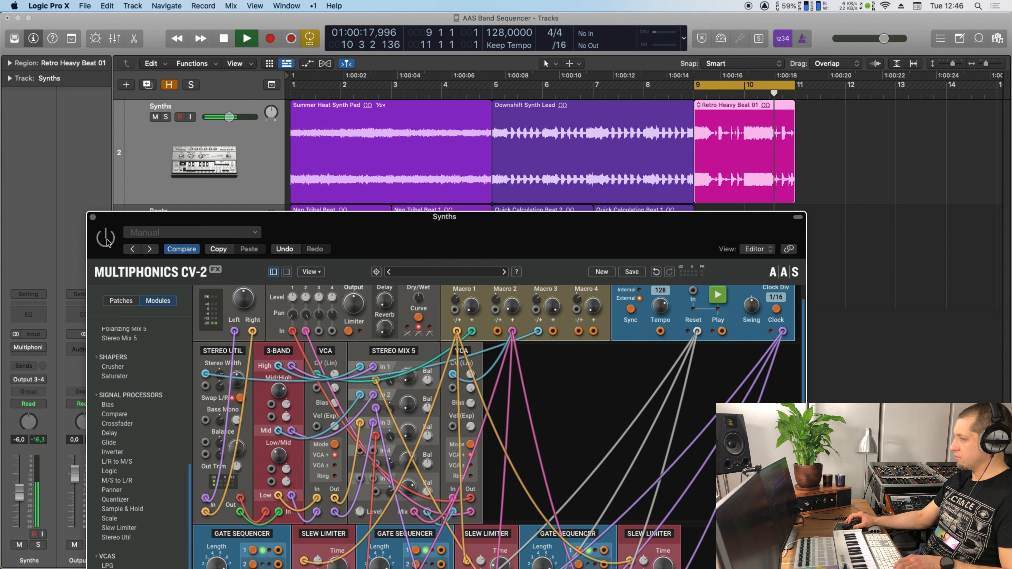
key(space)
click(107, 240)
key(space)
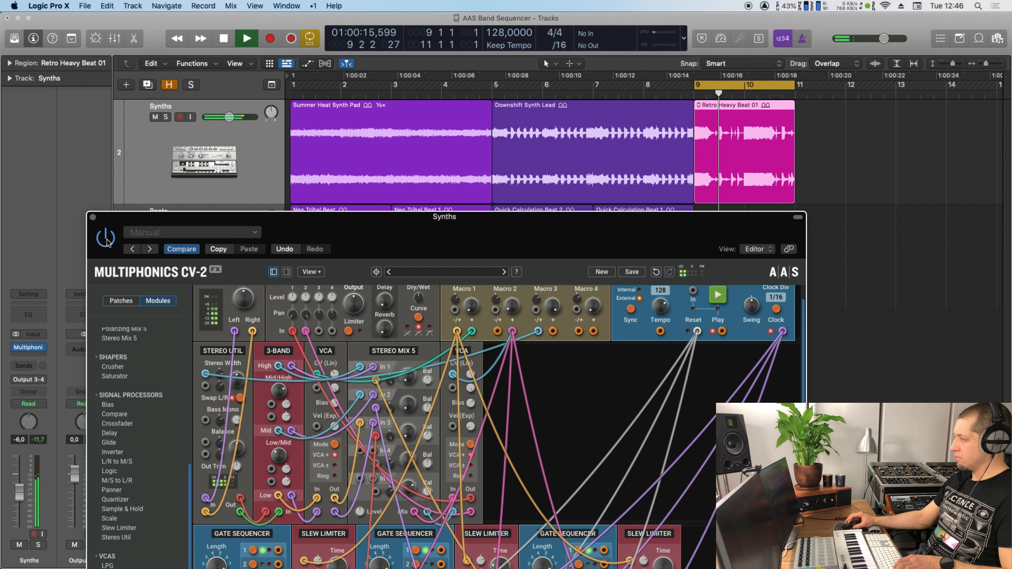